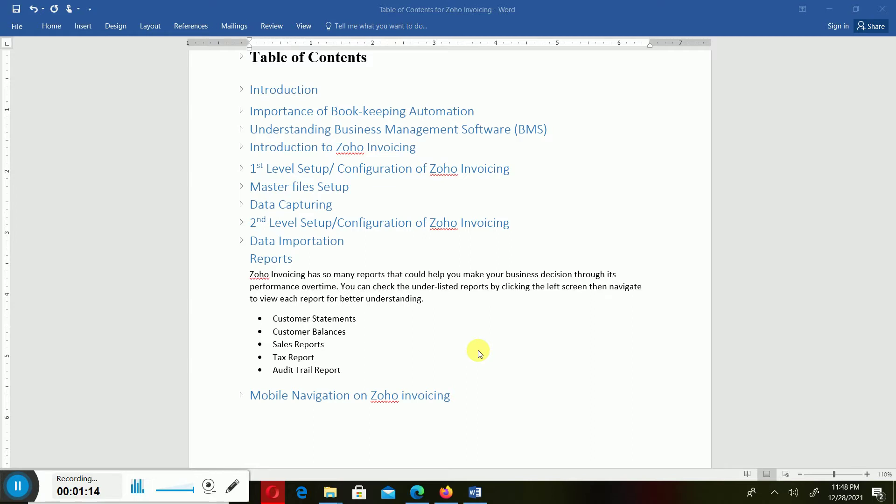
click(446, 490)
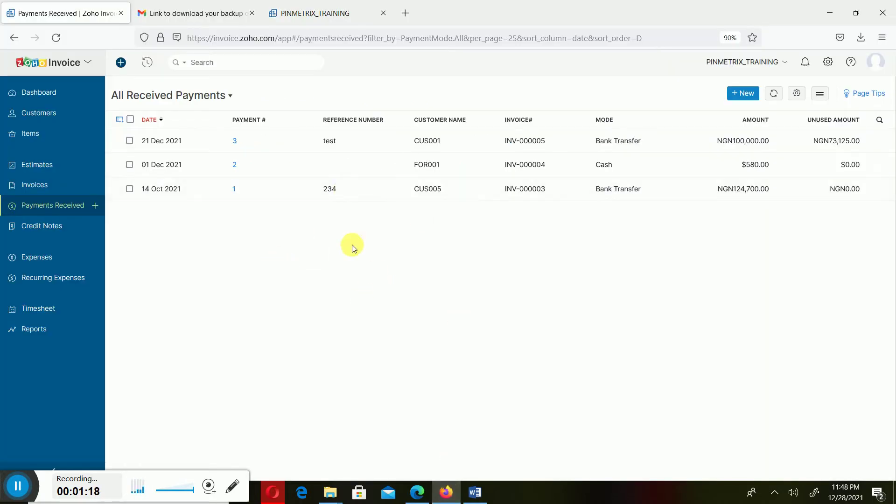
click(446, 491)
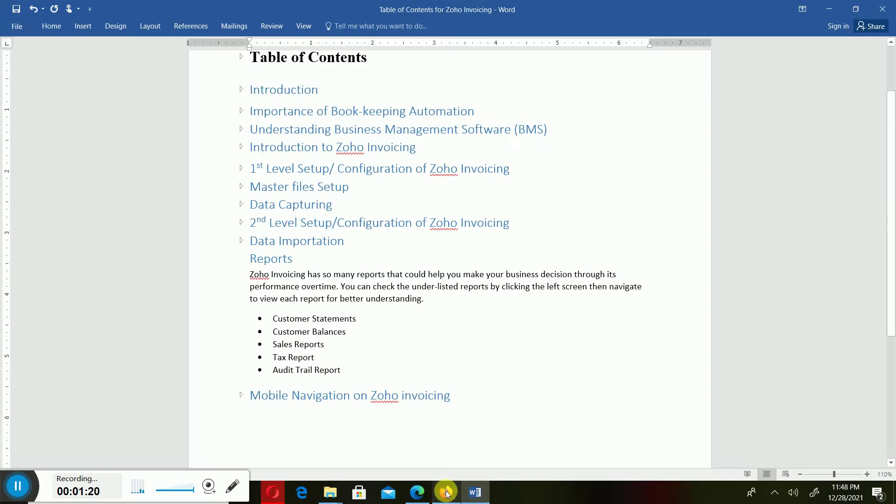
click(445, 492)
click(446, 492)
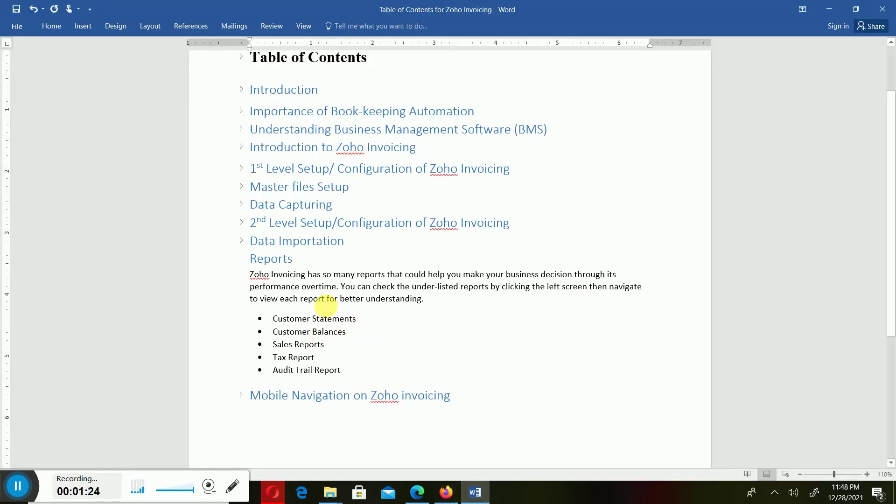
click(474, 491)
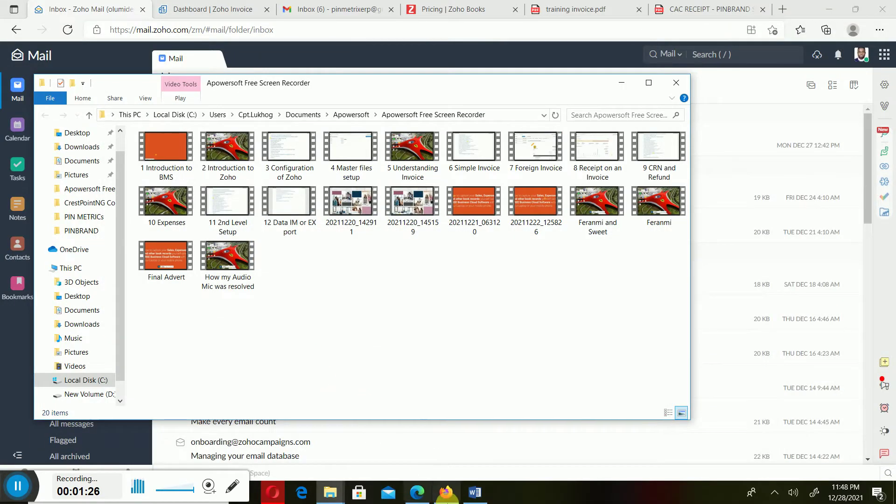
click(474, 493)
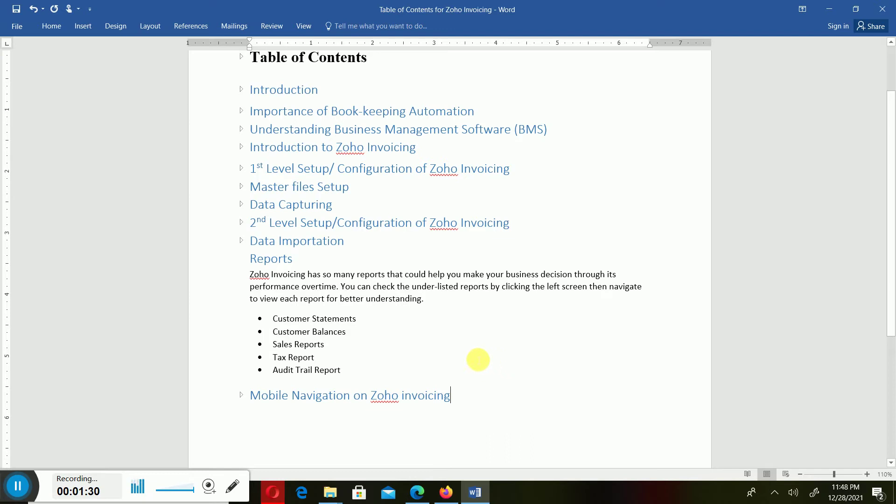
Step: Switch to Zoho Invoice and examine this month's account statement for the second customer in the active customers list
click(445, 493)
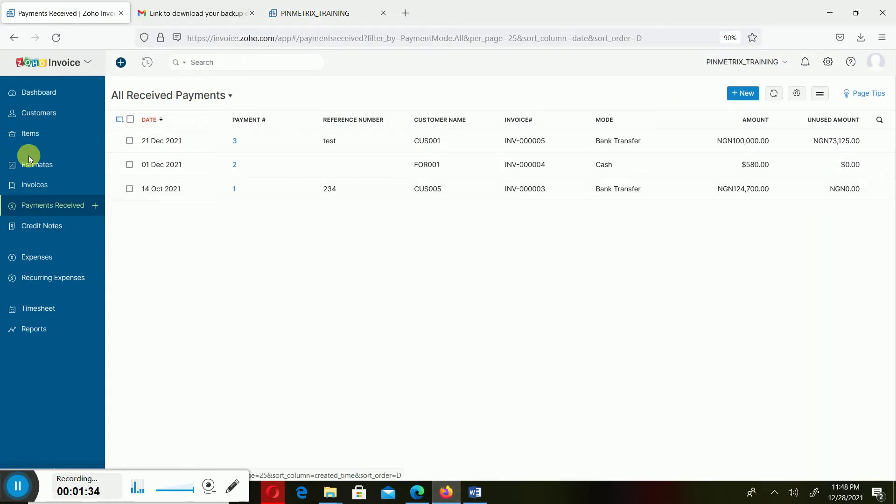
click(50, 116)
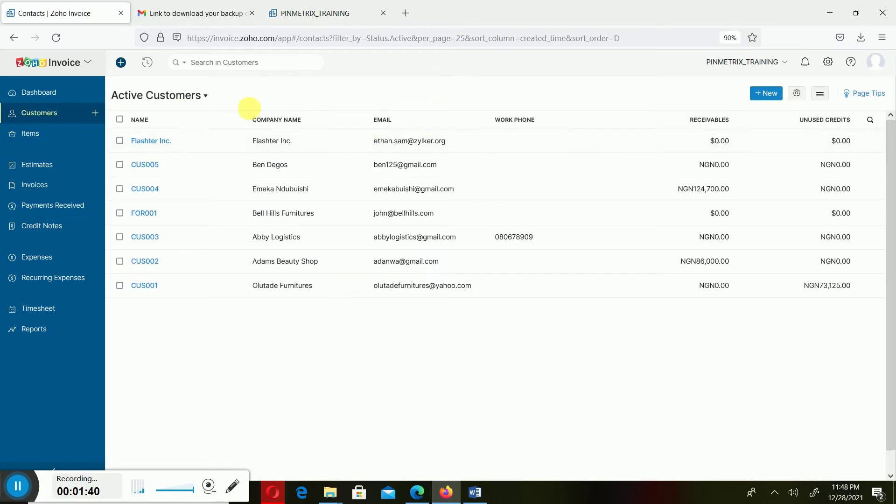
click(327, 169)
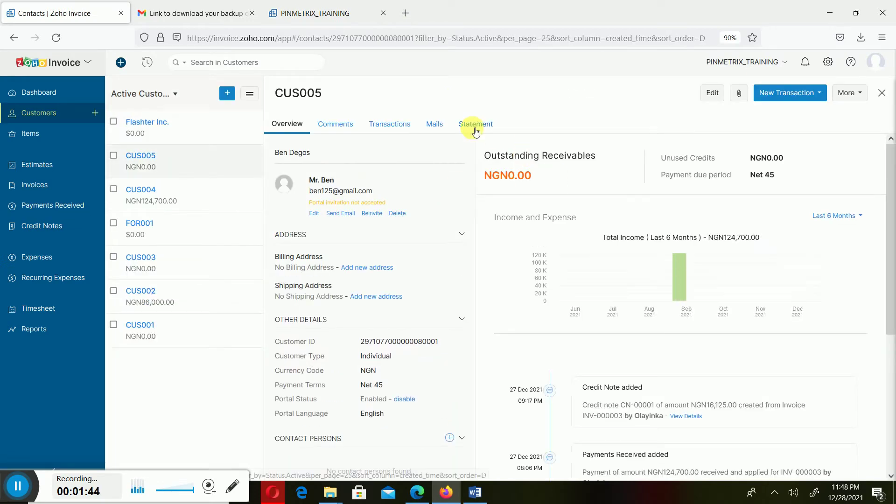
click(476, 126)
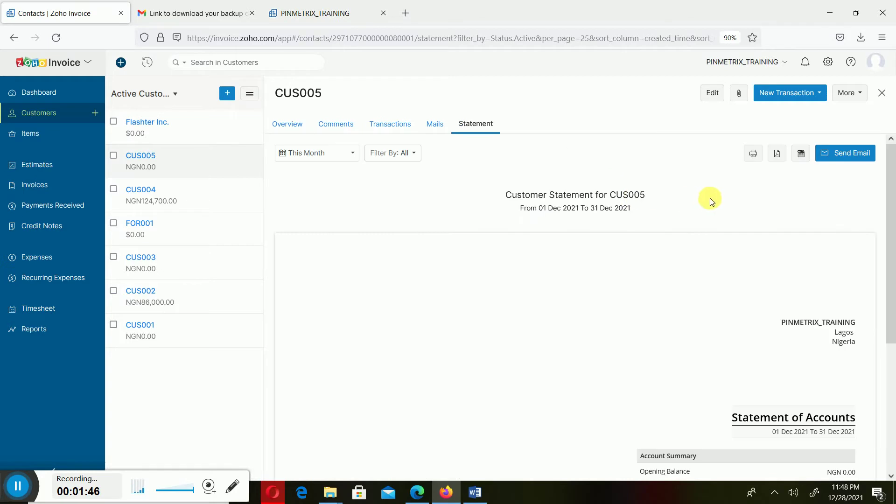
scroll(663, 345, down, 3)
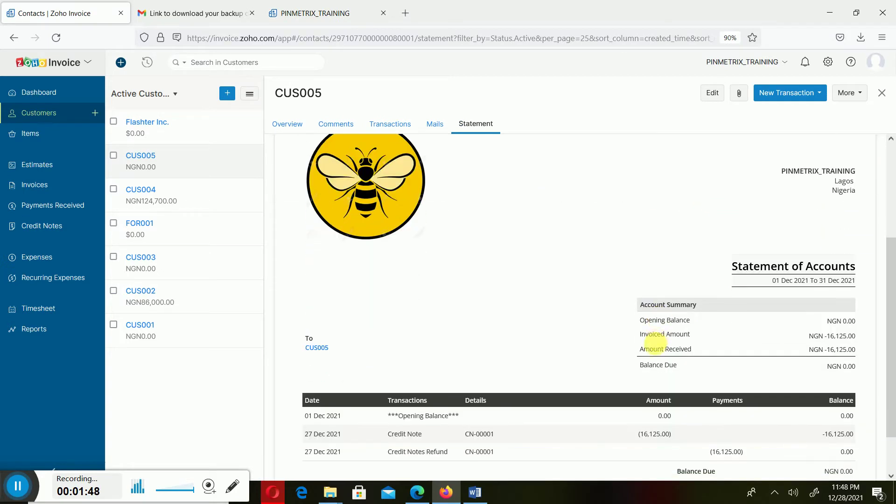
scroll(642, 280, down, 1)
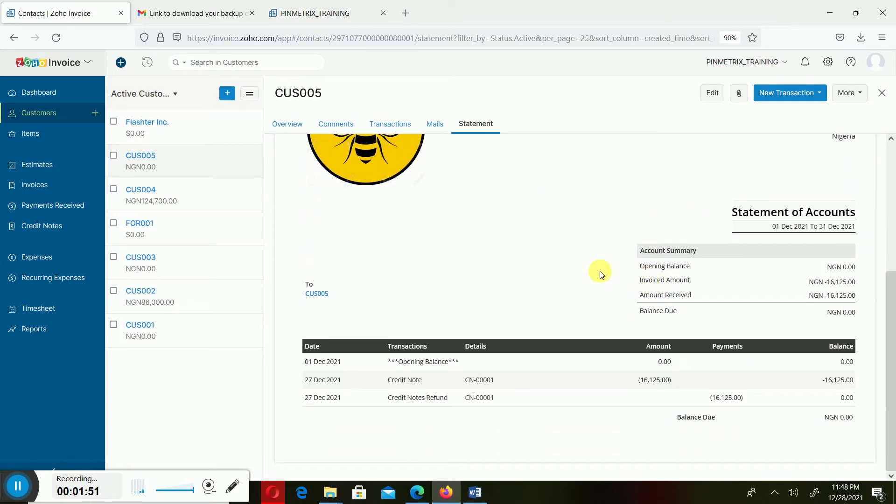
scroll(722, 303, up, 4)
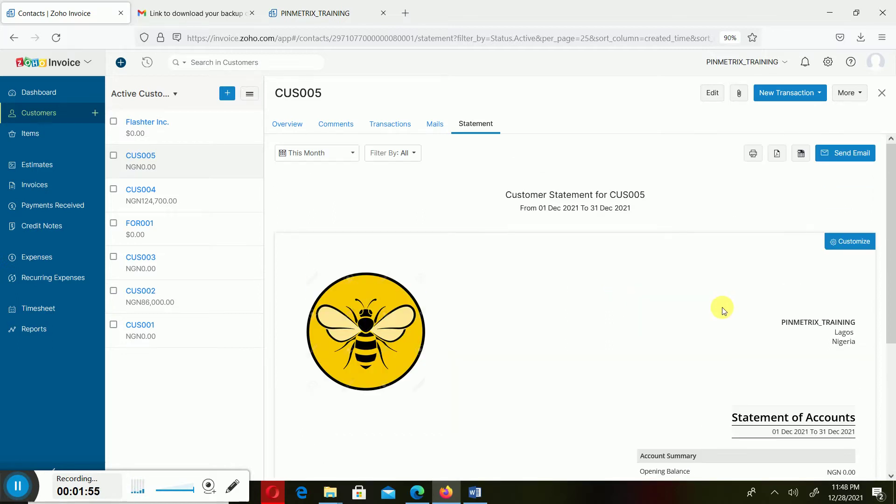
scroll(721, 307, down, 4)
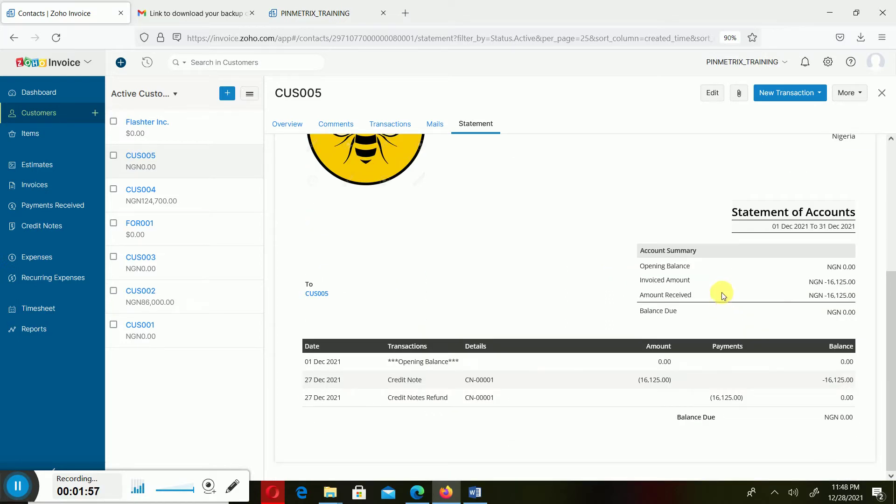
scroll(712, 264, up, 4)
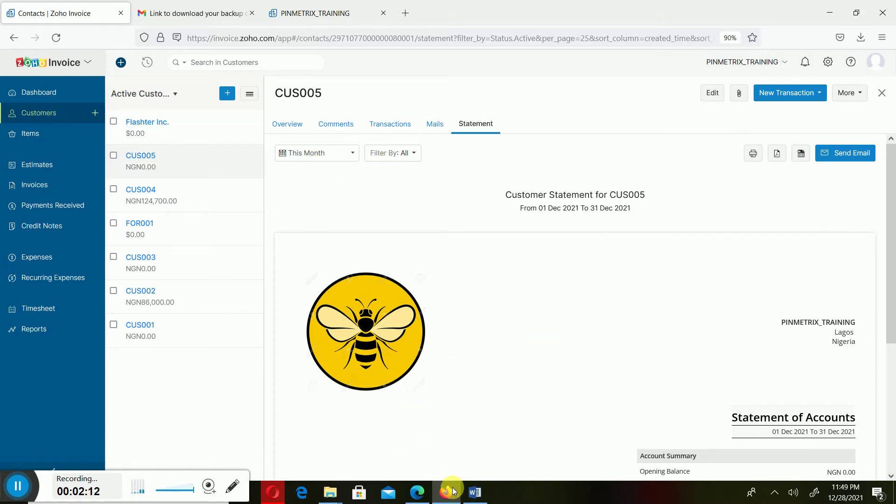
Step: Look through the available general reports in Zoho Invoice and open the Customer Balances report
click(472, 491)
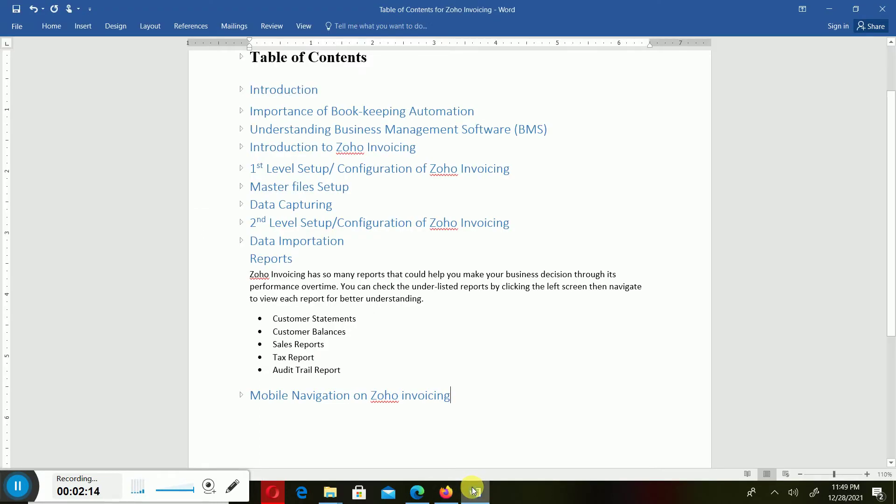
click(472, 490)
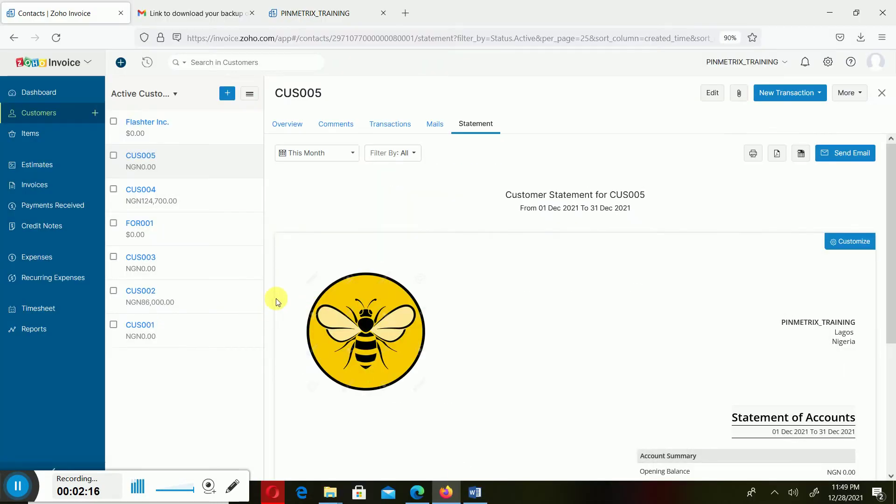
click(62, 333)
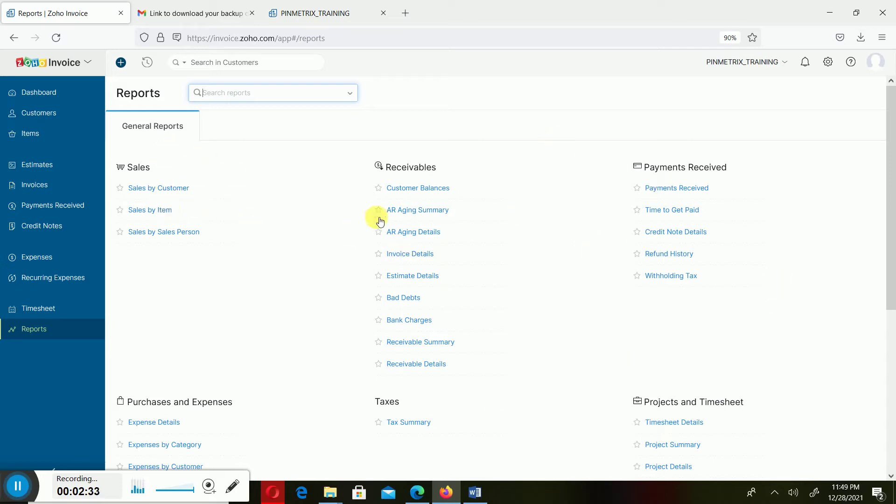
scroll(640, 346, down, 5)
scroll(641, 347, up, 5)
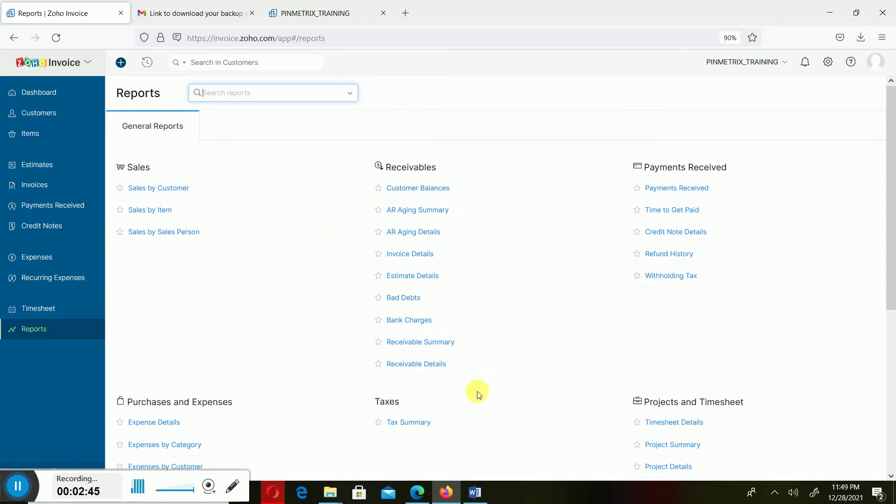
click(416, 188)
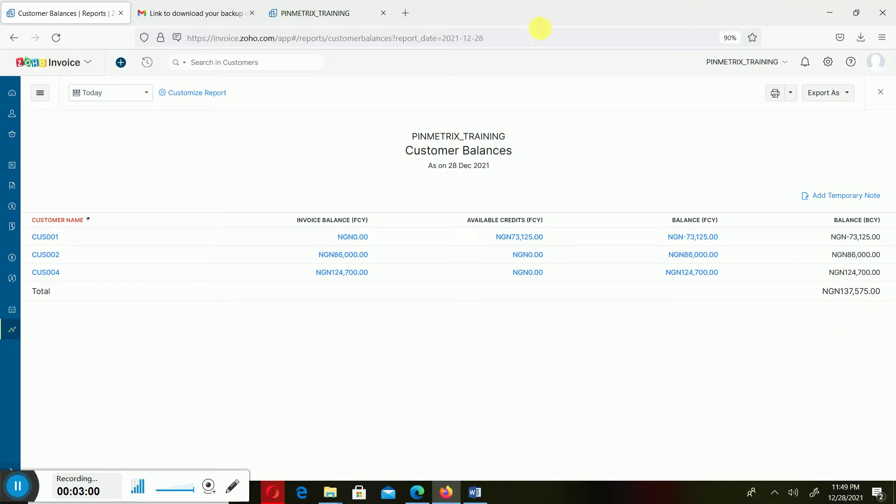
Step: Customize the Customer Balances report by adding the Company Name contact field to its selected columns
click(199, 93)
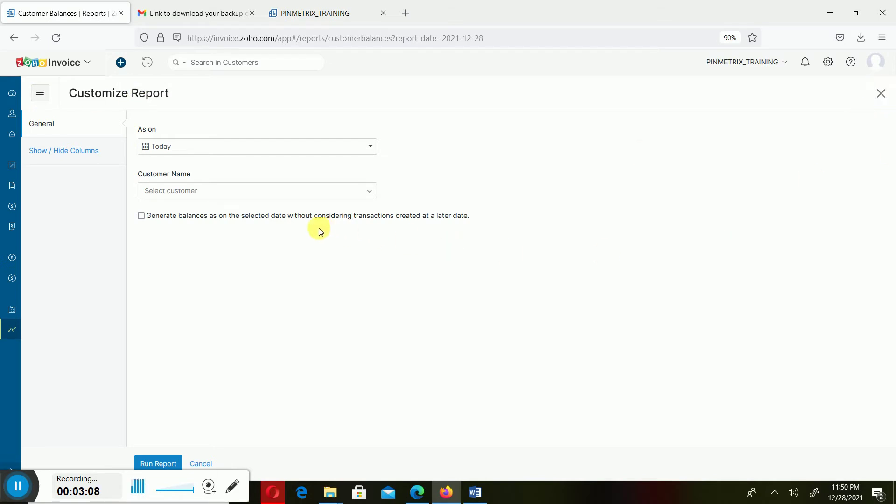
click(882, 95)
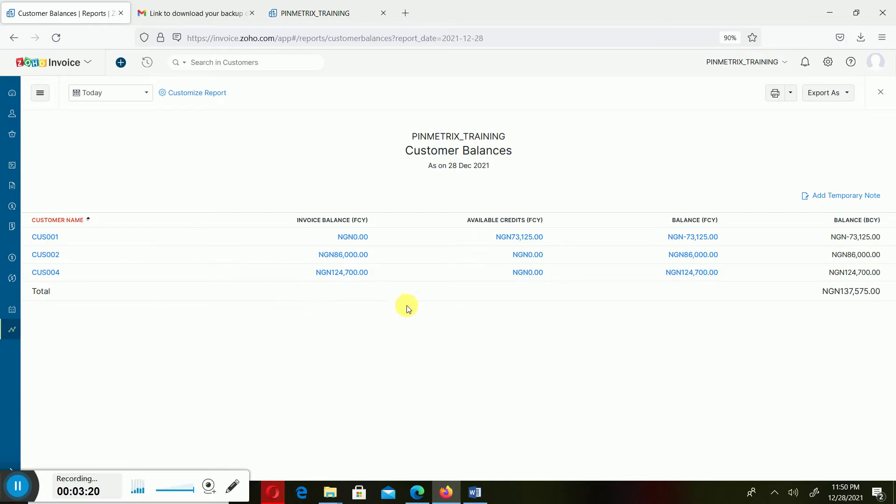
click(195, 92)
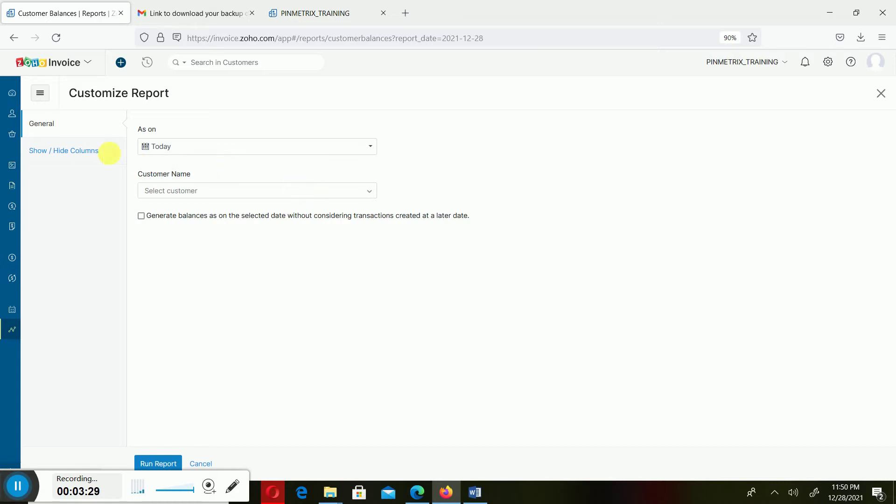
click(77, 155)
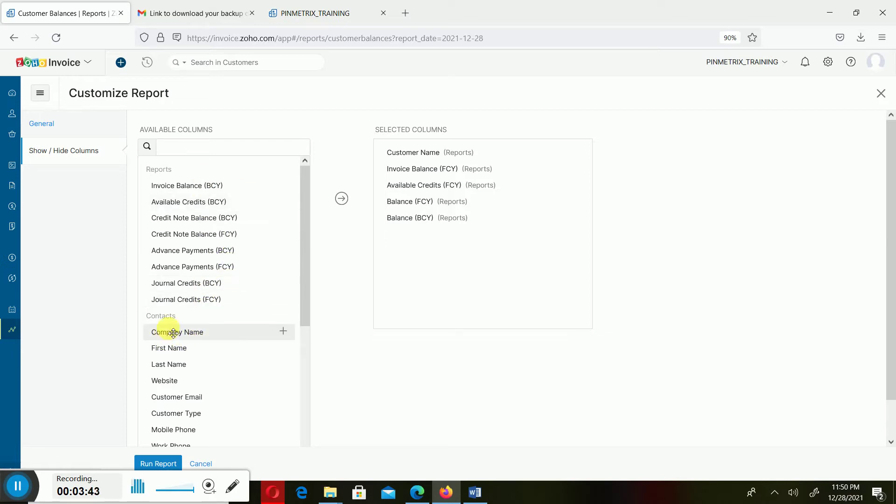
scroll(206, 350, down, 2)
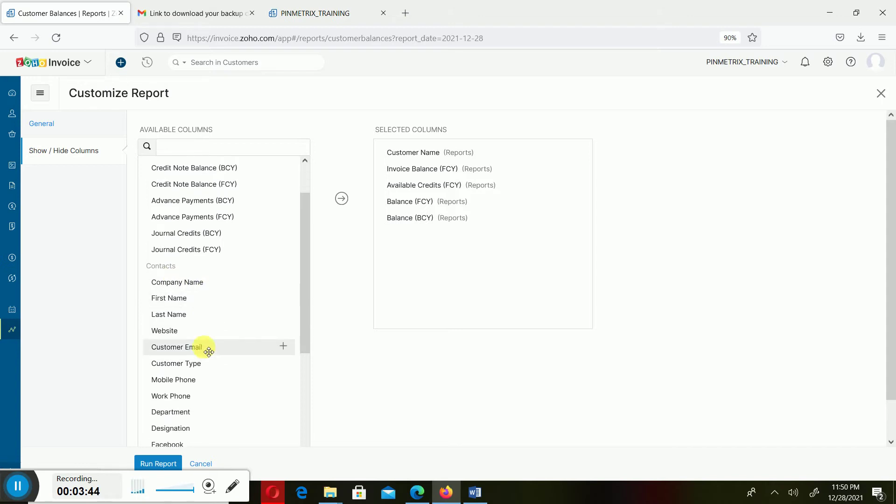
scroll(208, 348, up, 2)
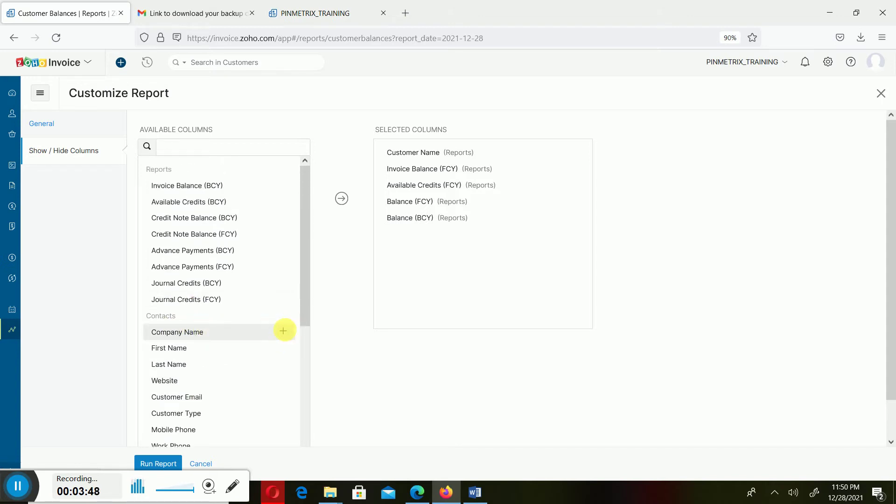
click(284, 331)
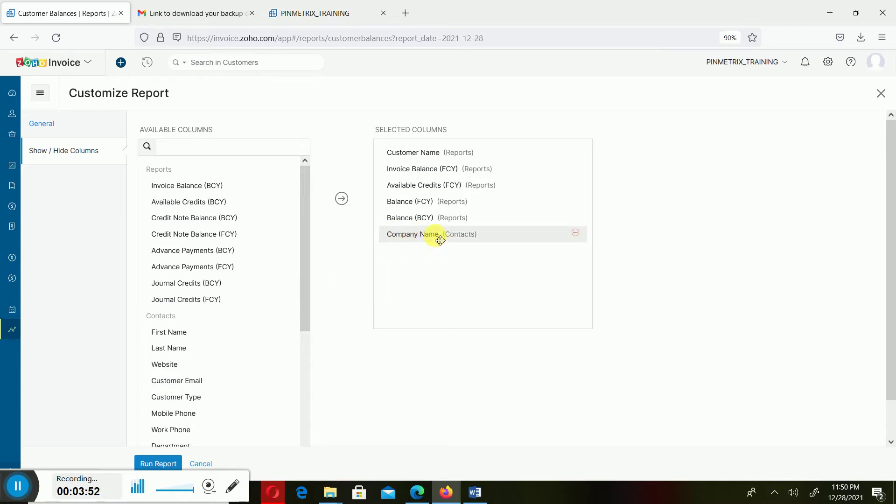
Step: Place the Company Name column directly after Customer Name and run the customized Customer Balances report
drag(440, 240, 444, 171)
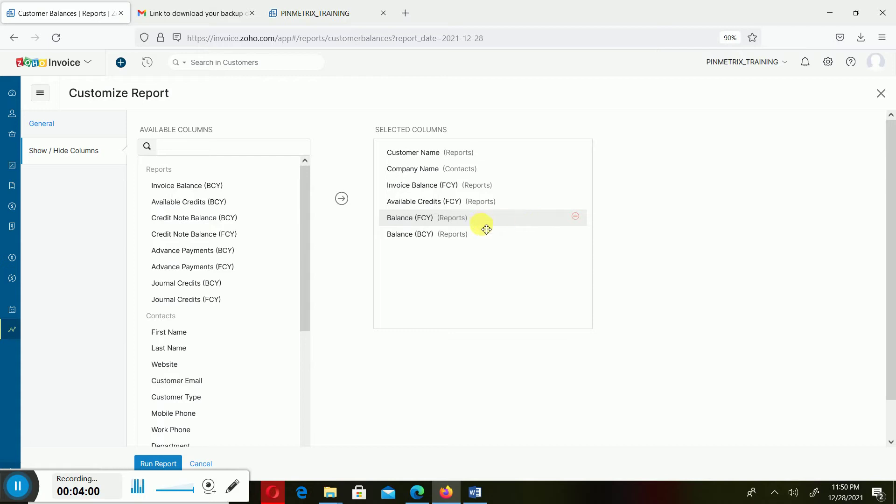
scroll(471, 238, down, 1)
scroll(265, 366, down, 3)
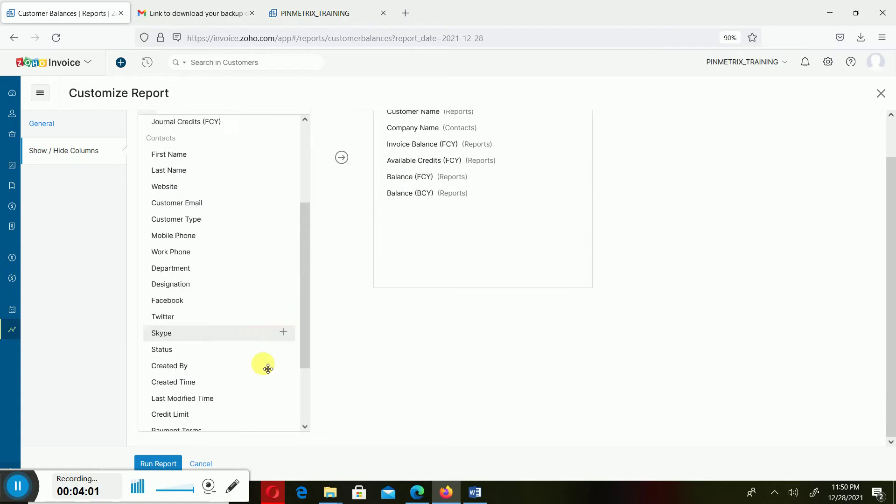
click(173, 463)
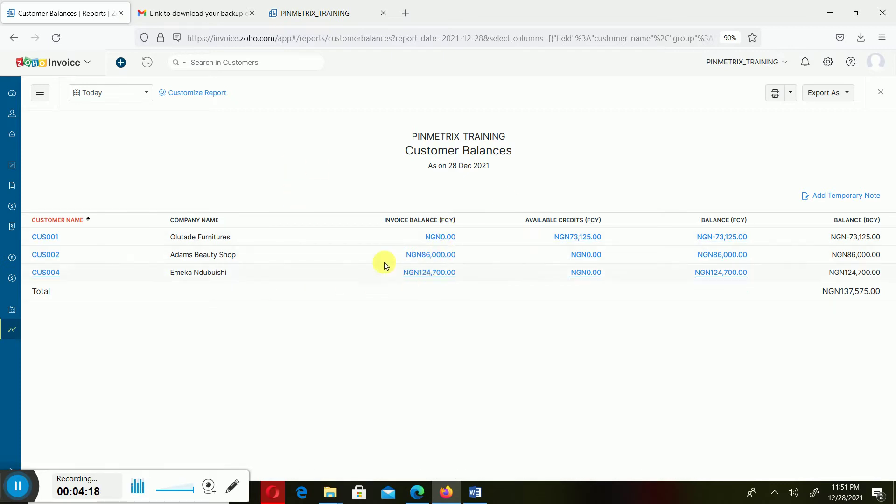
Step: Drill down from the NGN124,700.00 invoice balance to its underlying invoice, review the line items and totals, and return to the balance details
click(451, 275)
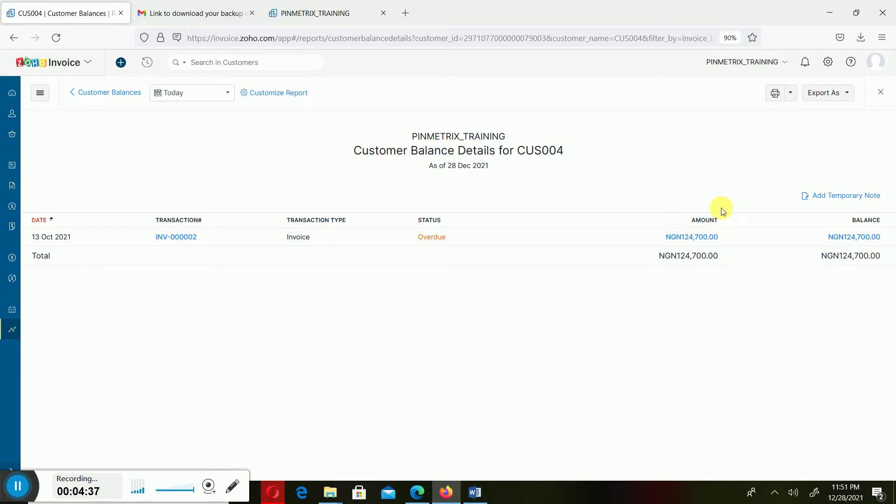
click(187, 243)
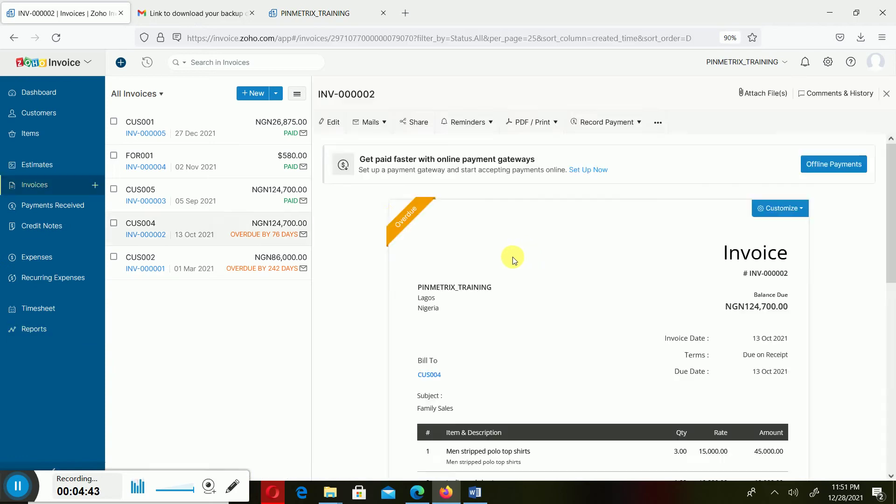
scroll(704, 266, down, 10)
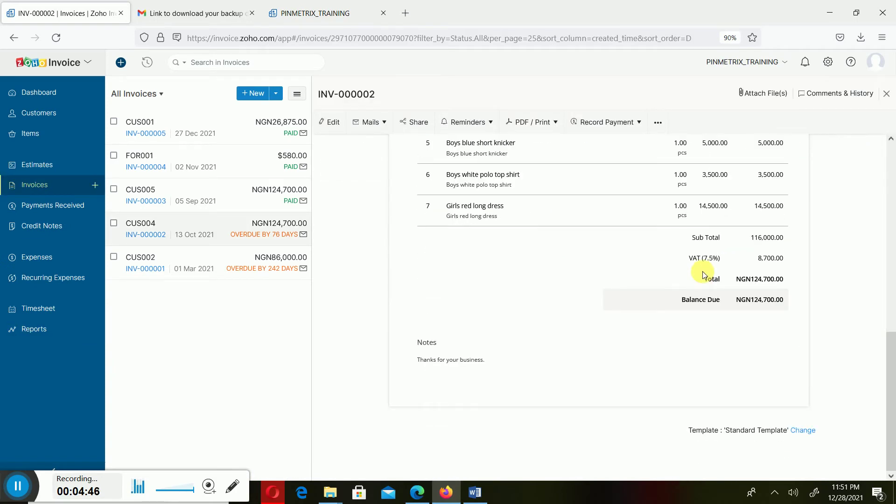
scroll(704, 280, up, 10)
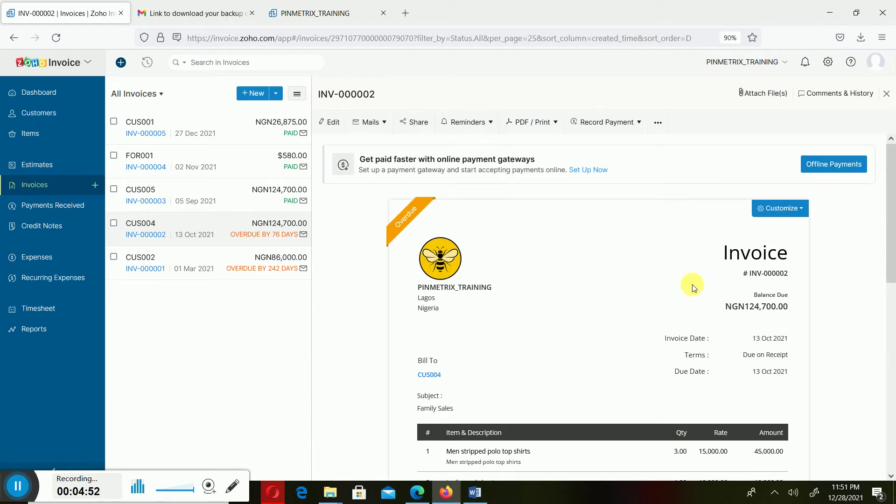
scroll(690, 289, down, 2)
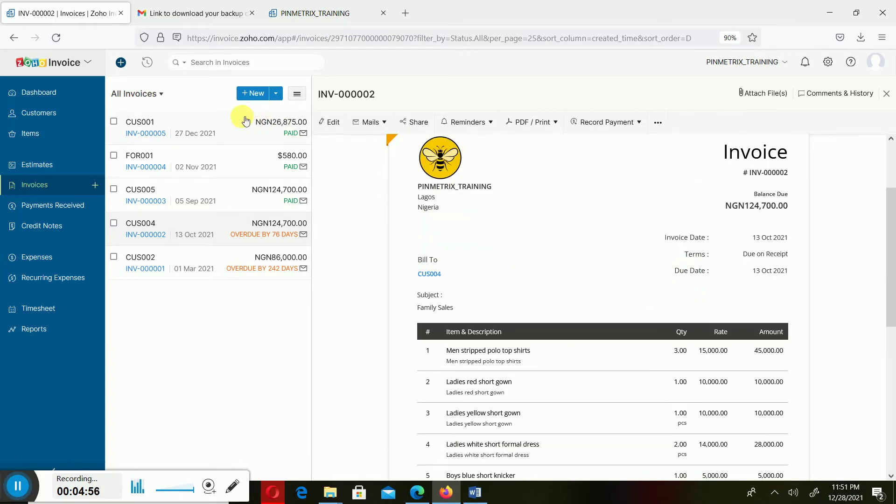
click(14, 38)
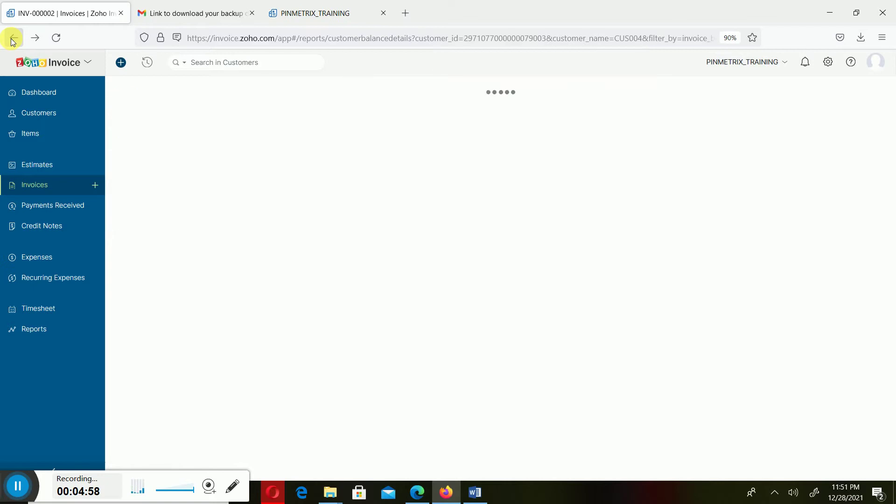
Step: Return to the Customer Balances report and reload it, check the report topics in the Word table of contents, and close the report
click(13, 39)
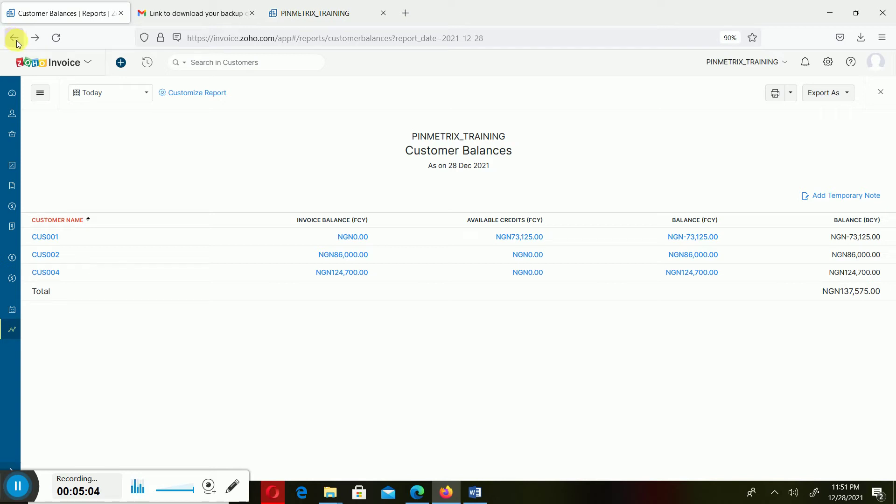
click(57, 39)
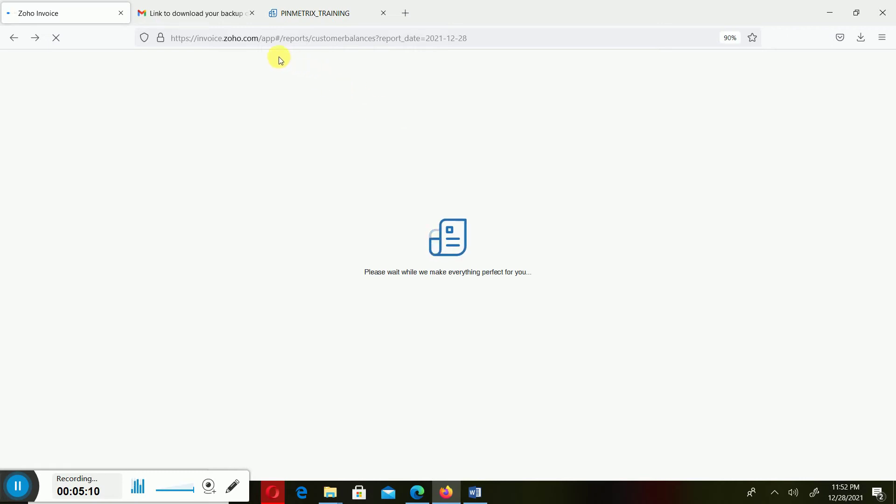
click(478, 496)
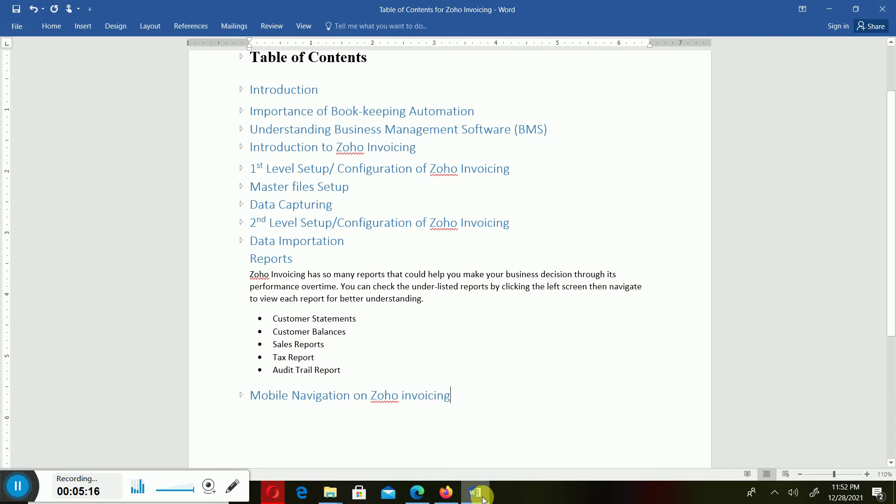
click(483, 499)
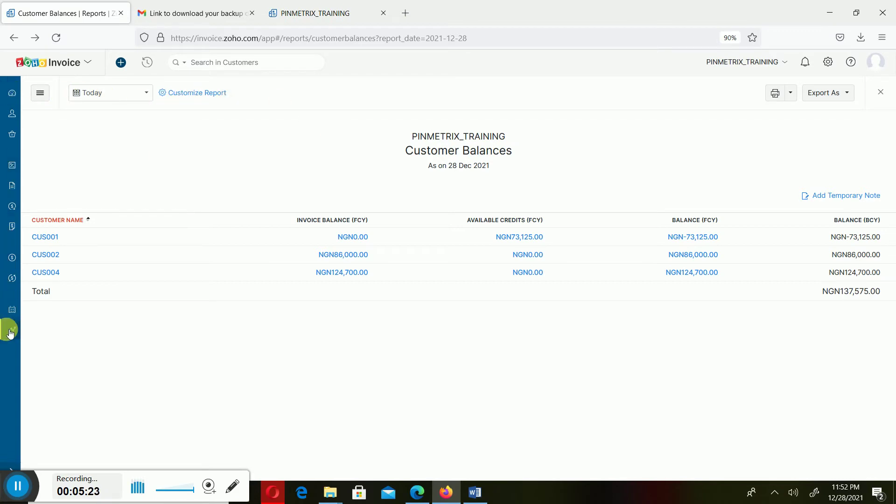
click(882, 93)
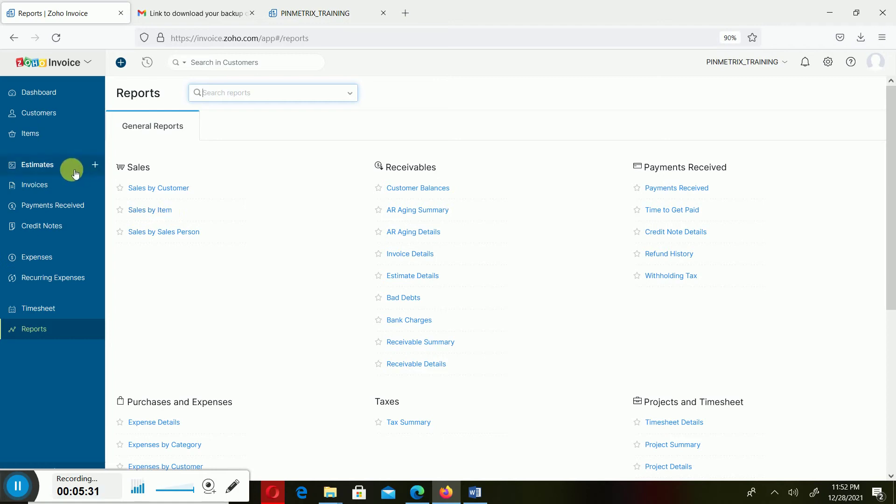
Step: Open the Sales by Customer report, view its print and export format options, and return to the reports list
click(171, 189)
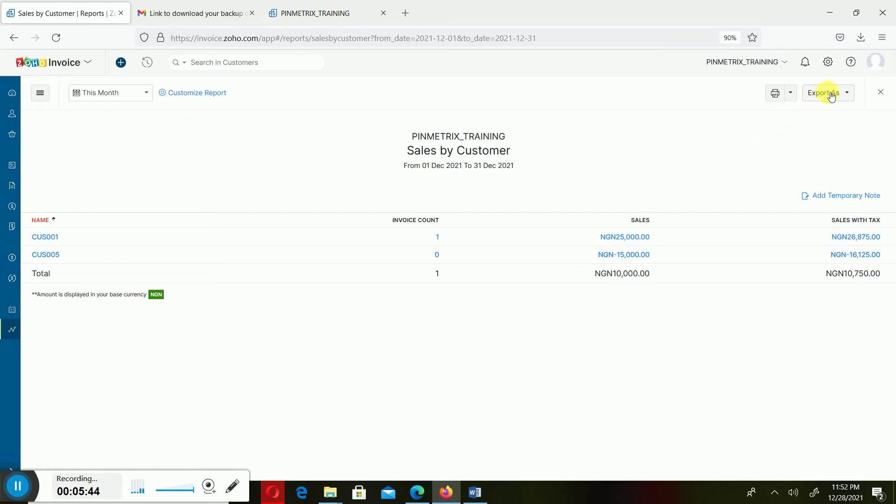
click(792, 94)
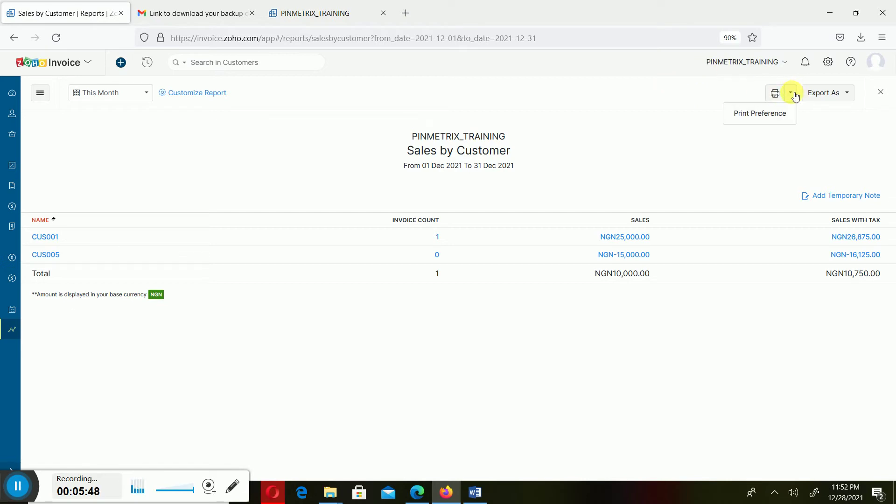
click(850, 93)
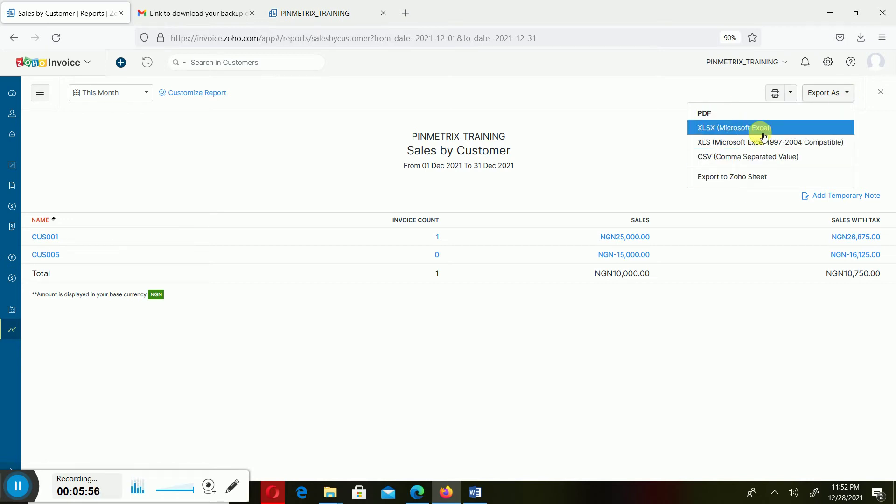
click(495, 192)
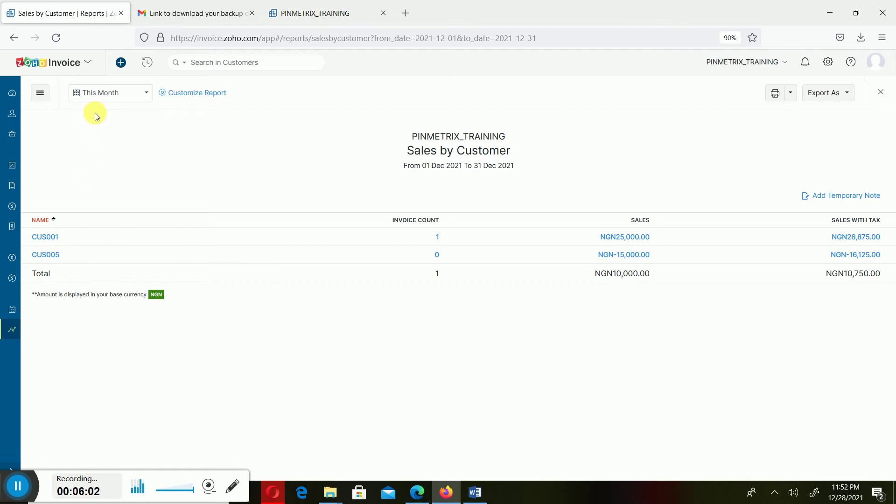
click(12, 38)
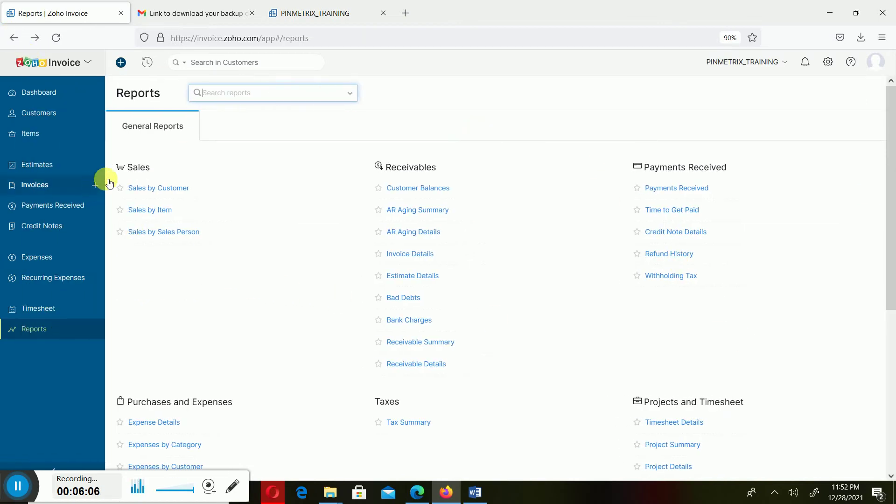
Step: Run the Sales by Item report for This Year, review the items sold, and close the report
click(135, 211)
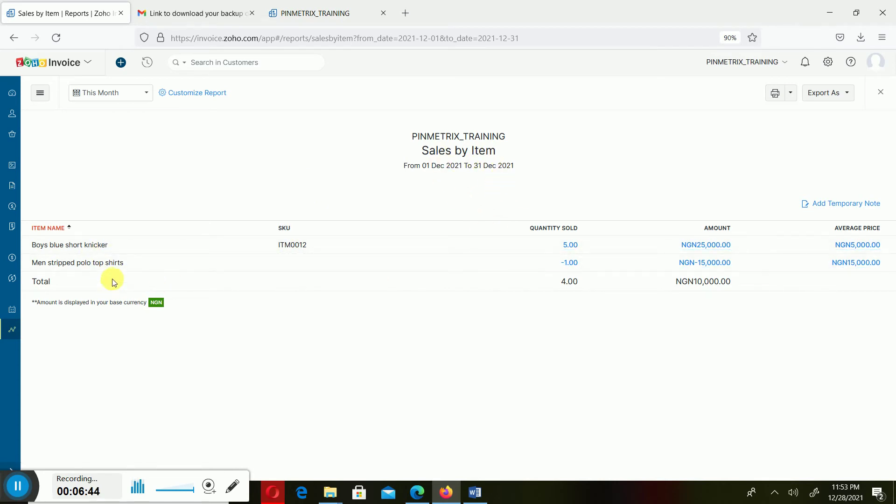
click(122, 95)
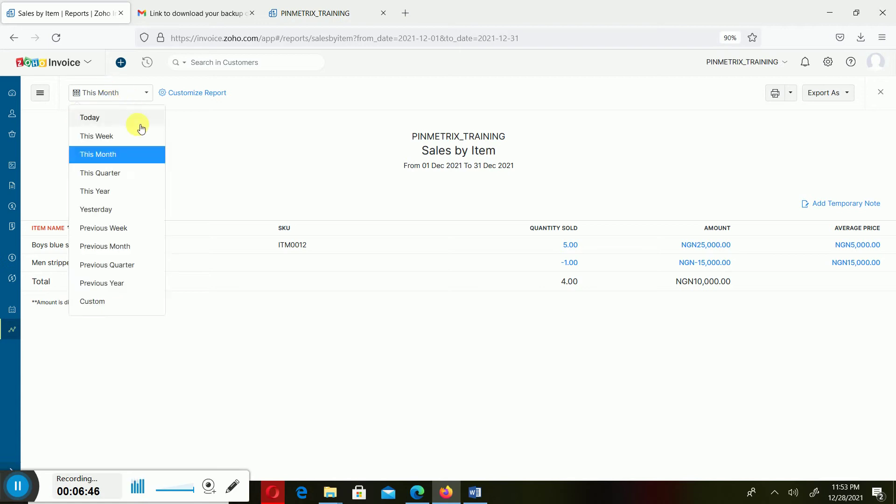
click(114, 190)
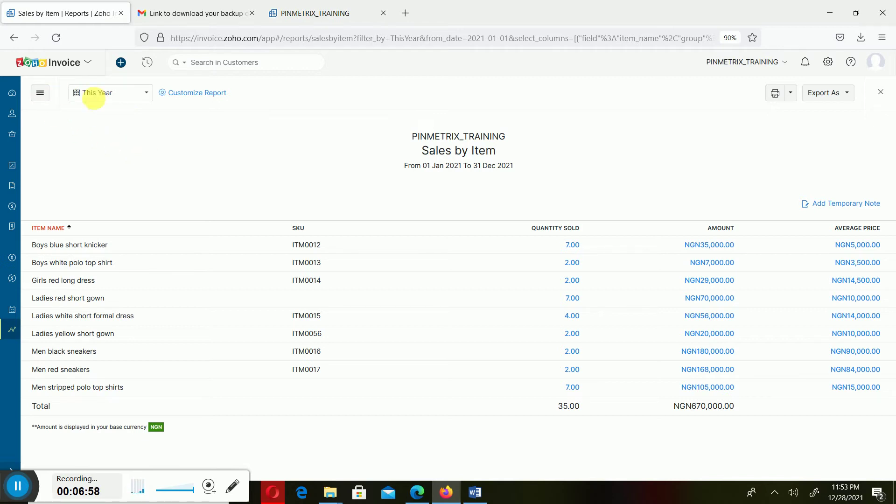
click(882, 94)
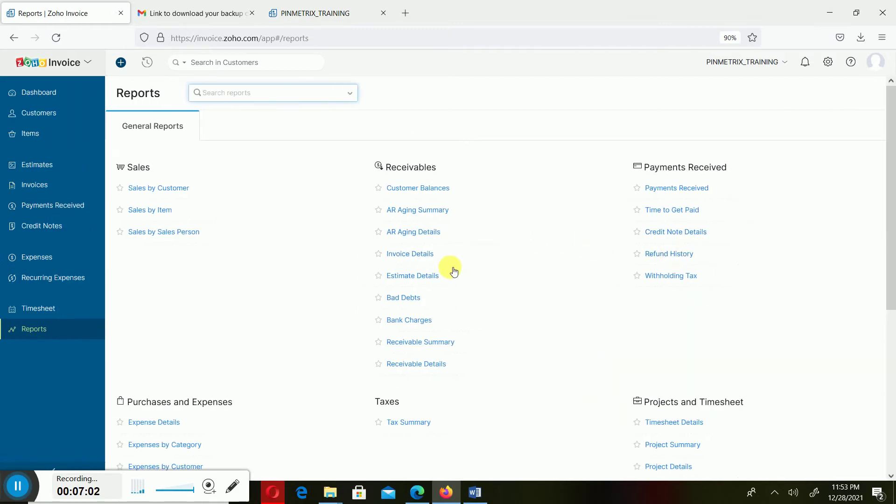
Step: View the Expenses by Customer report under Purchases and Expenses and close it
scroll(371, 299, down, 3)
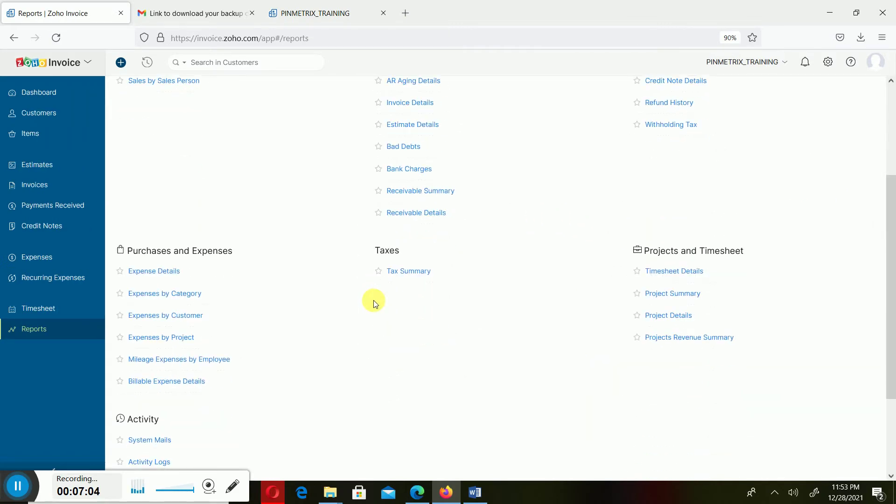
click(181, 314)
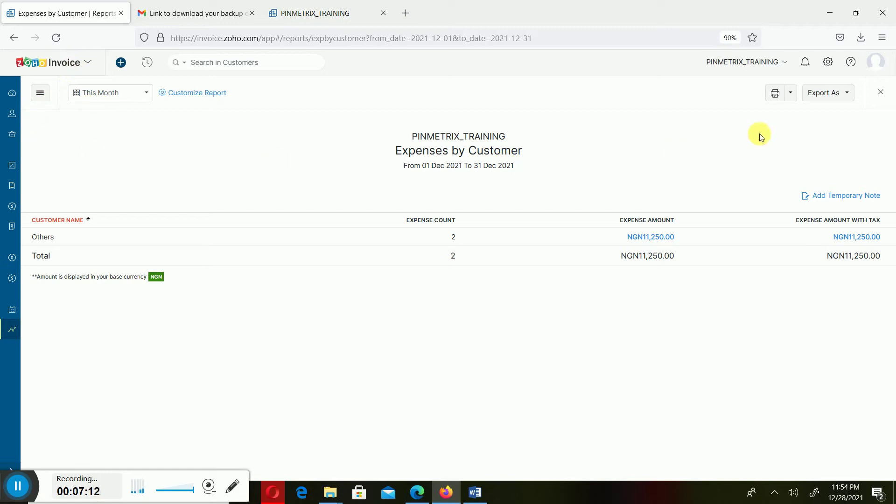
click(881, 97)
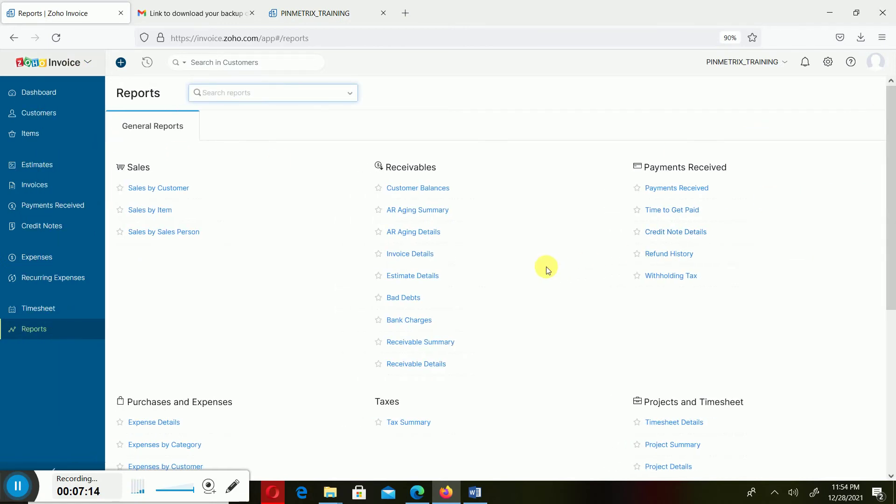
Step: Look through the remaining report categories, view the Billable Expense Details report, and close it
scroll(480, 322, down, 2)
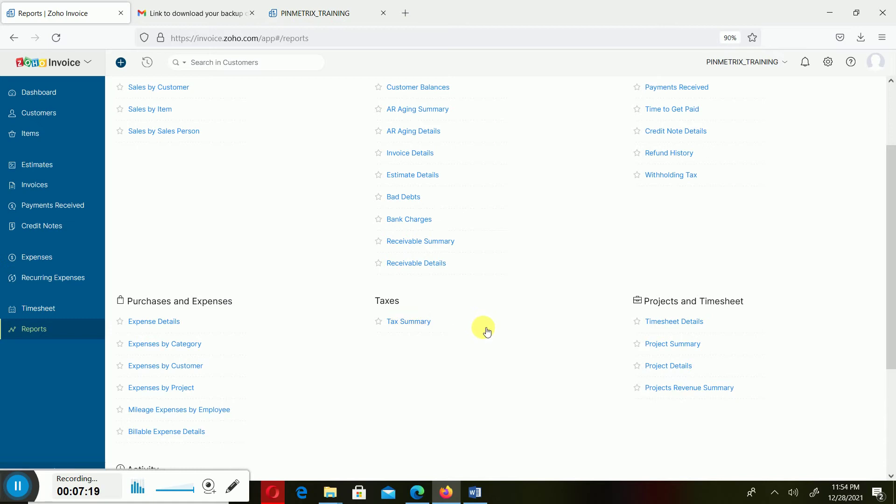
scroll(487, 332, down, 2)
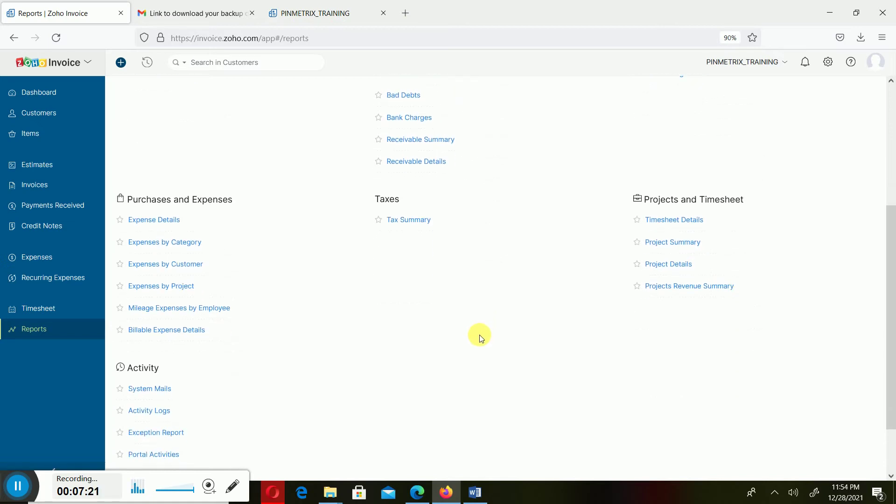
scroll(479, 334, down, 2)
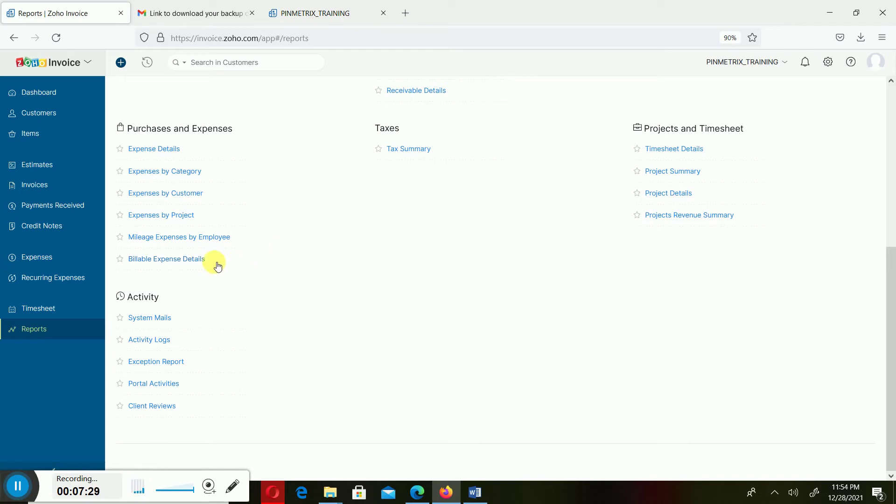
click(195, 262)
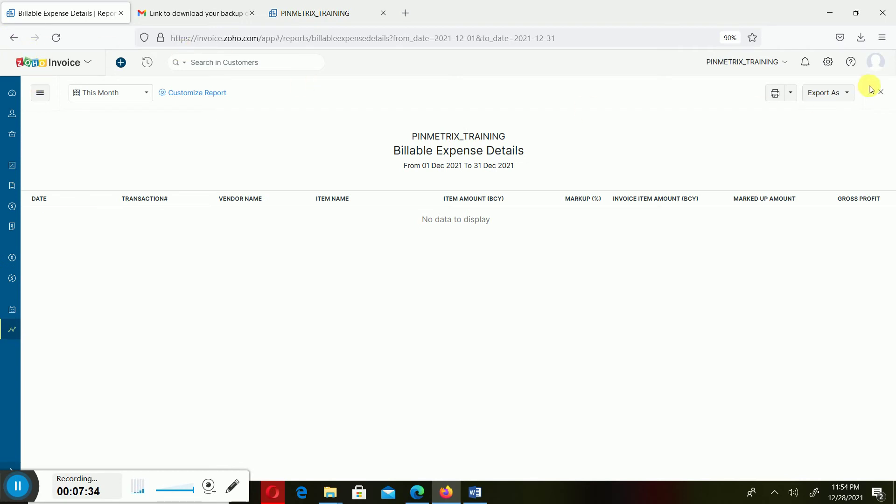
click(882, 94)
Step: Run the Expense Details report for This Year, review the listed expenses, and close the report
scroll(156, 391, down, 1)
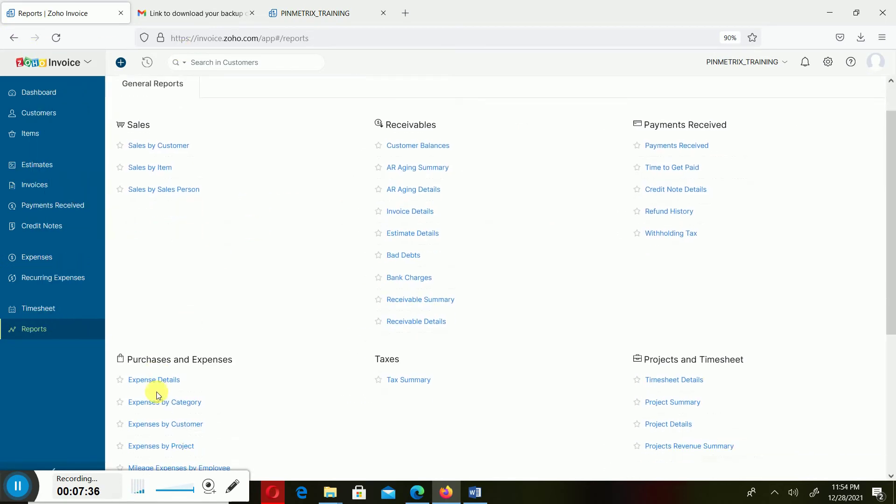
click(176, 372)
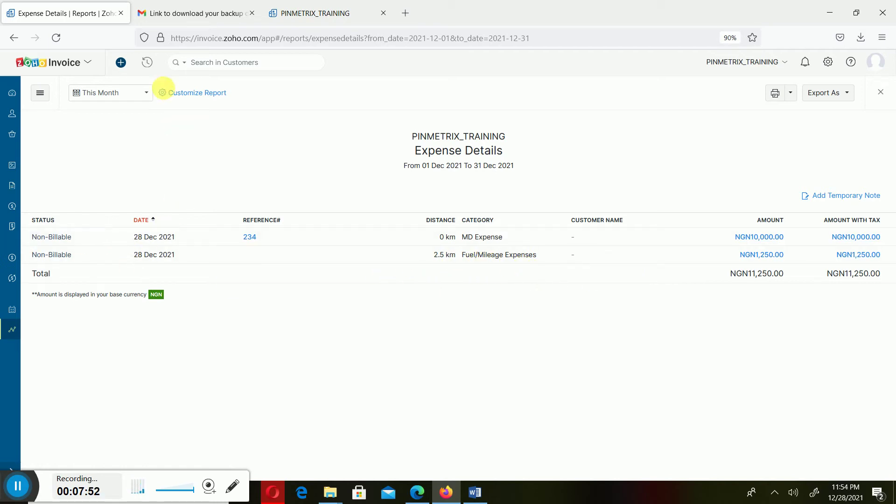
click(127, 96)
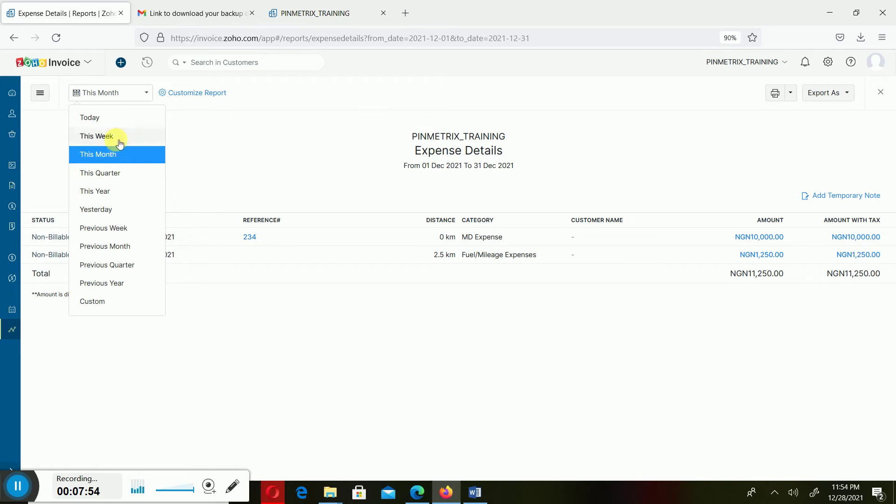
click(118, 198)
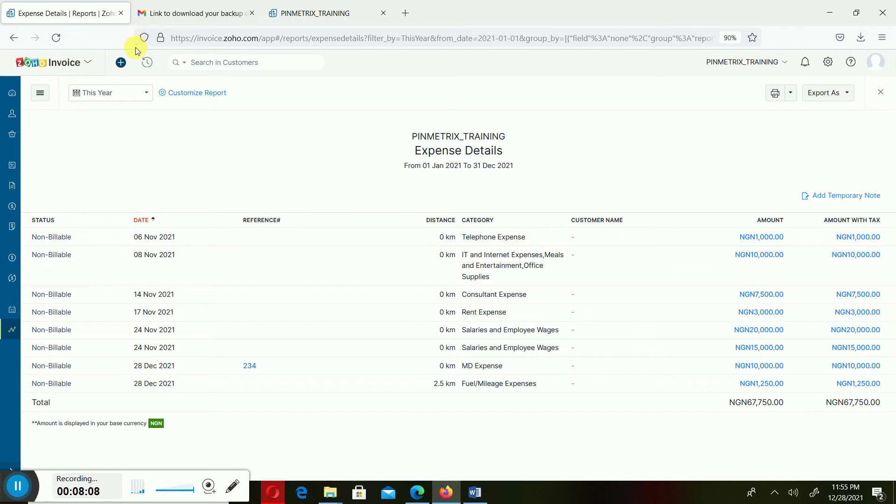
click(881, 92)
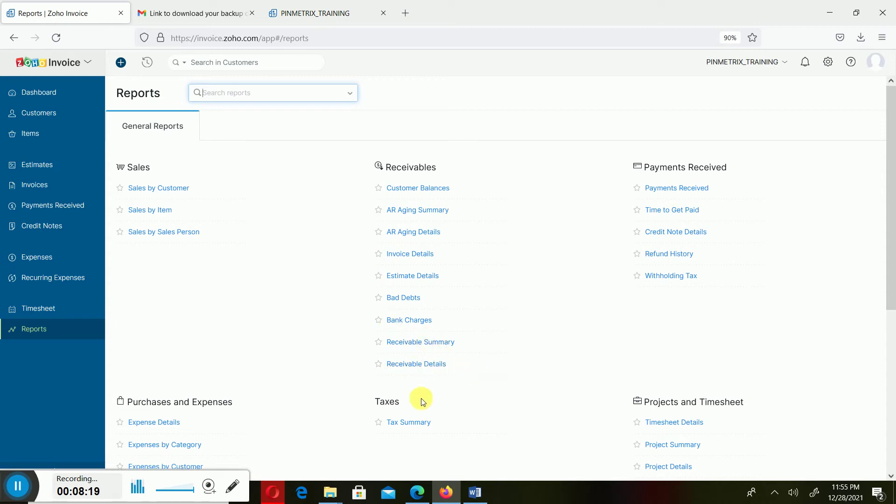
Step: Open the Tax Summary report and set its date range to This Year
click(410, 423)
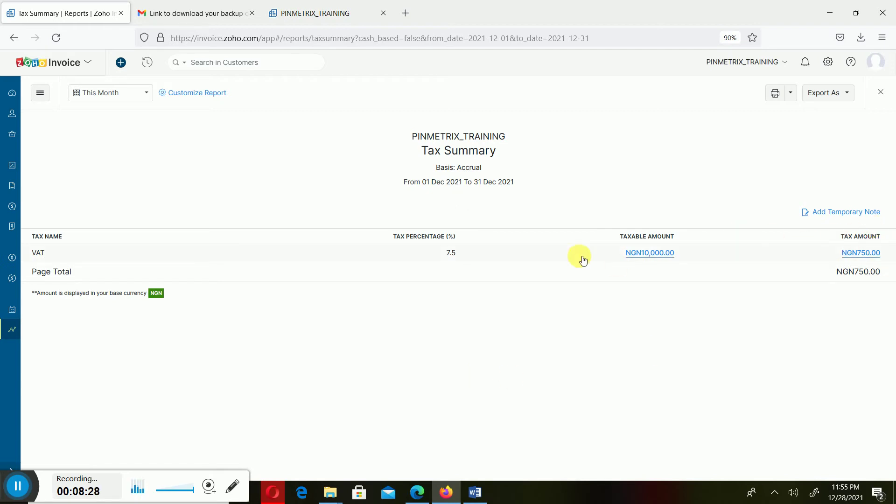
click(142, 97)
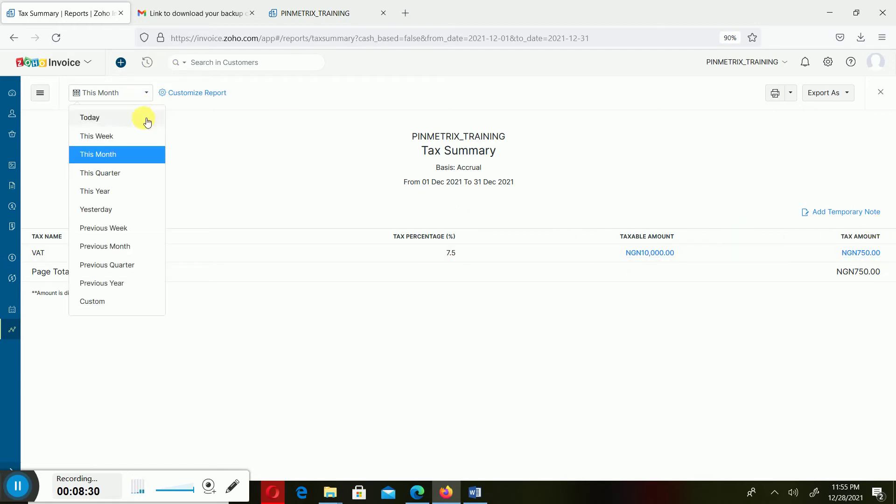
click(119, 190)
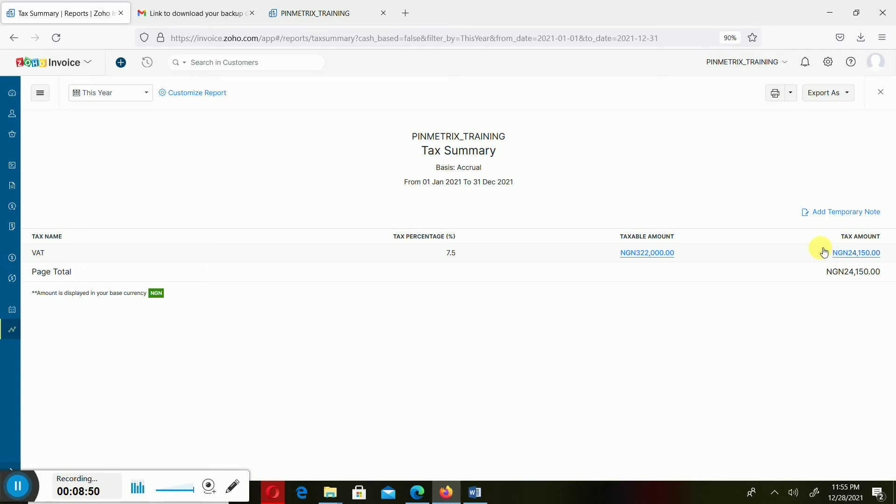
Step: Drill down from the VAT taxable amount to its transactions, return to the Tax Summary, and close the report
click(655, 254)
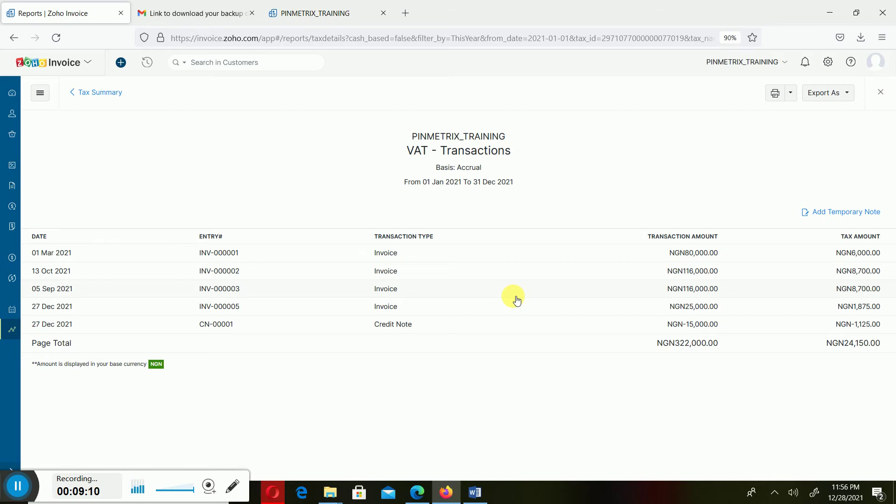
click(73, 94)
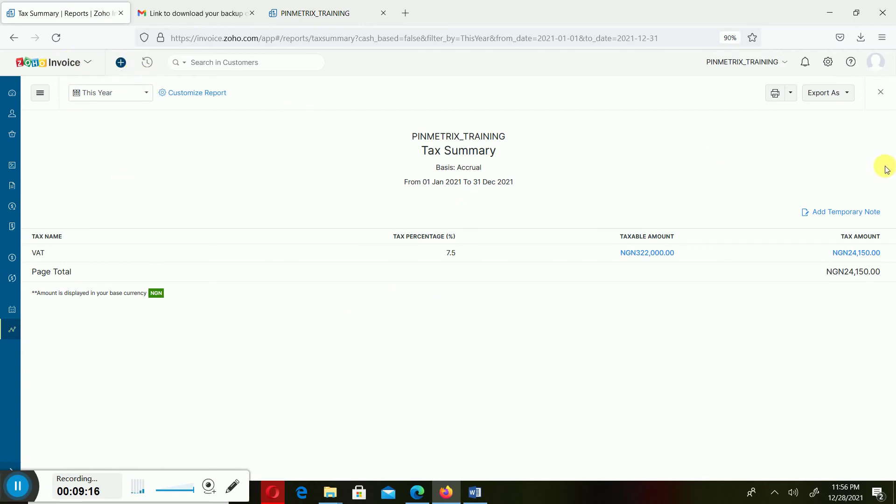
click(881, 92)
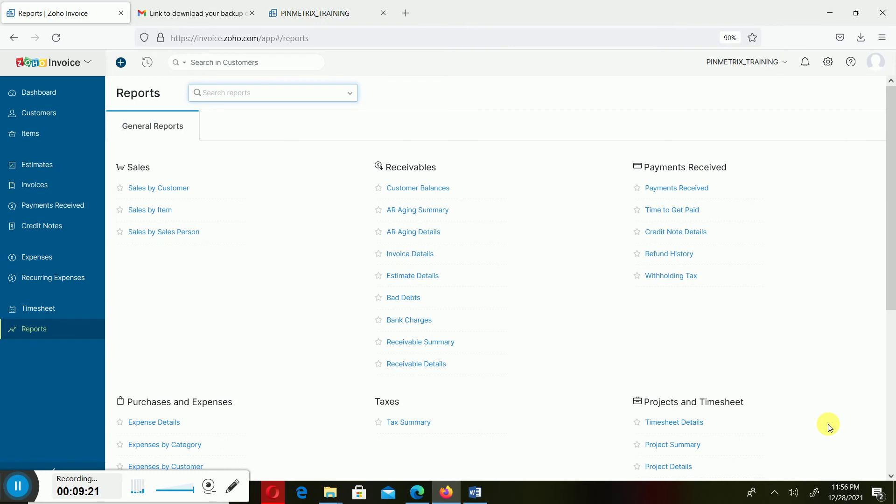
Step: Look through the lower report categories in the reports list and check the remaining report topics in the Word table of contents
scroll(556, 276, down, 5)
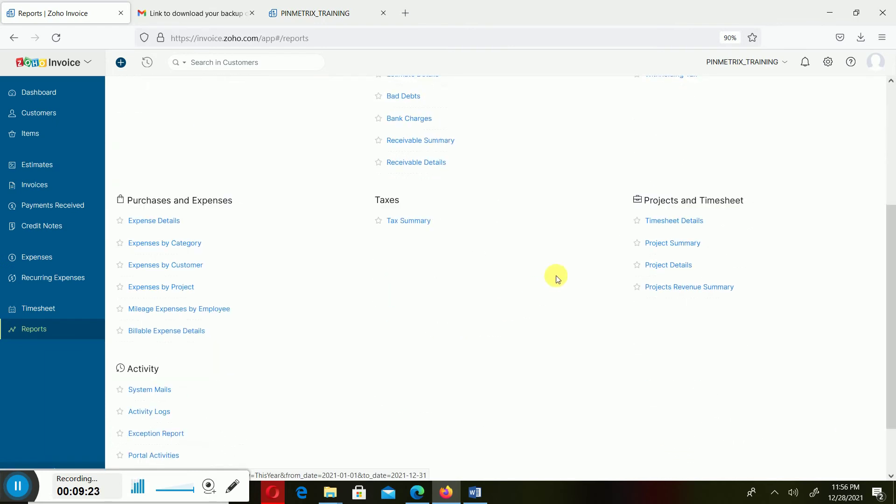
scroll(579, 272, up, 2)
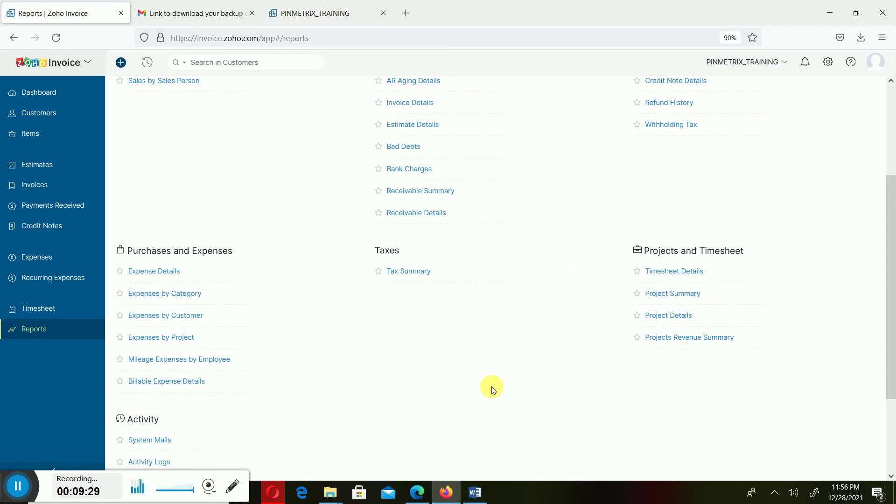
click(473, 493)
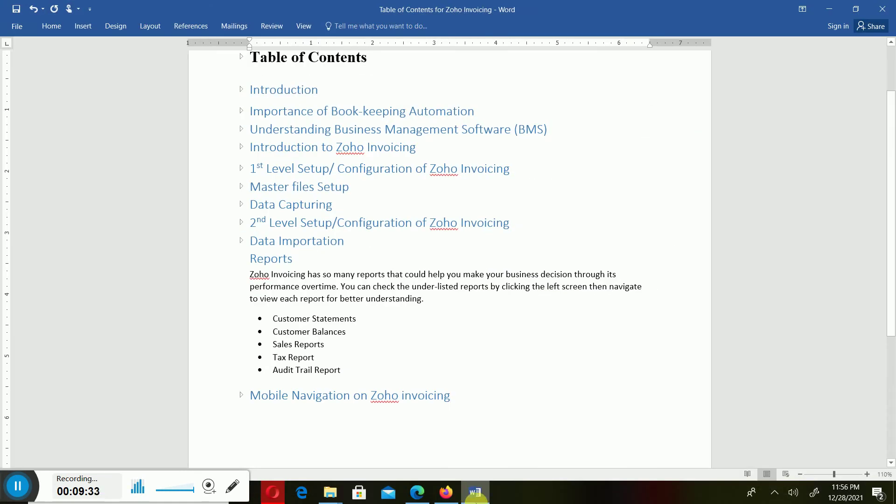
Step: Switch back to Zoho Invoice, view the System Mails report in the Activity category, and close it
click(487, 498)
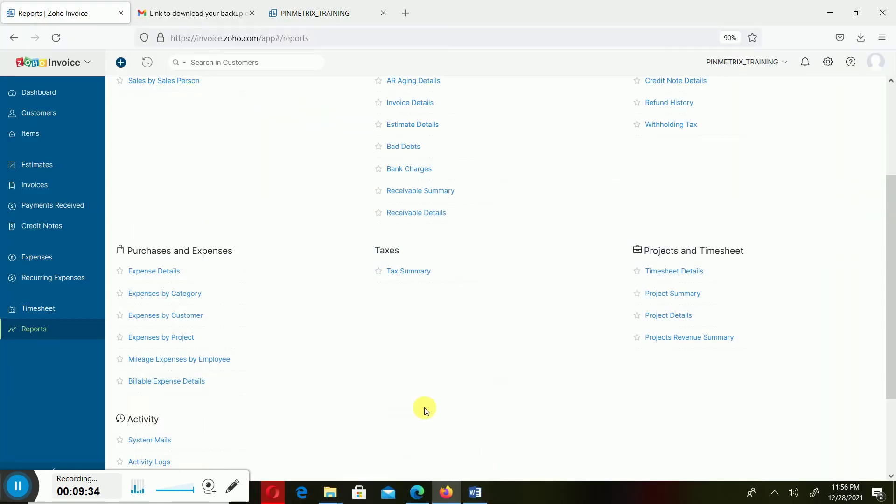
scroll(524, 356, down, 3)
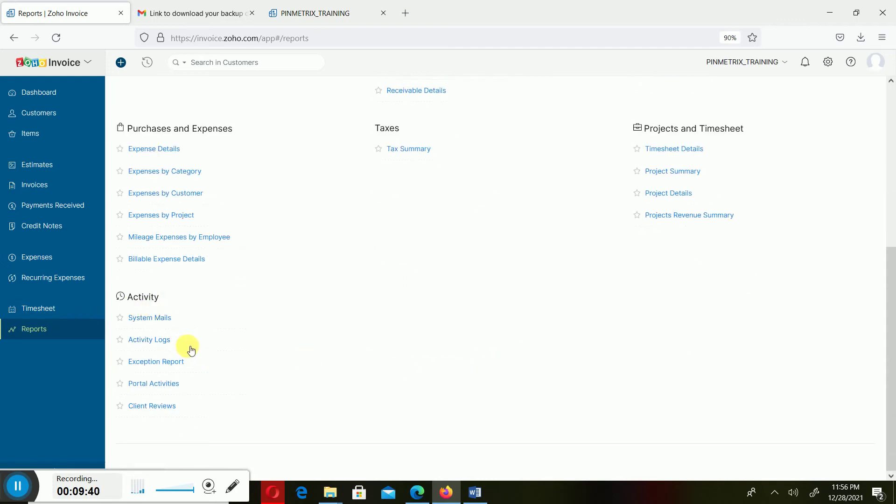
click(163, 322)
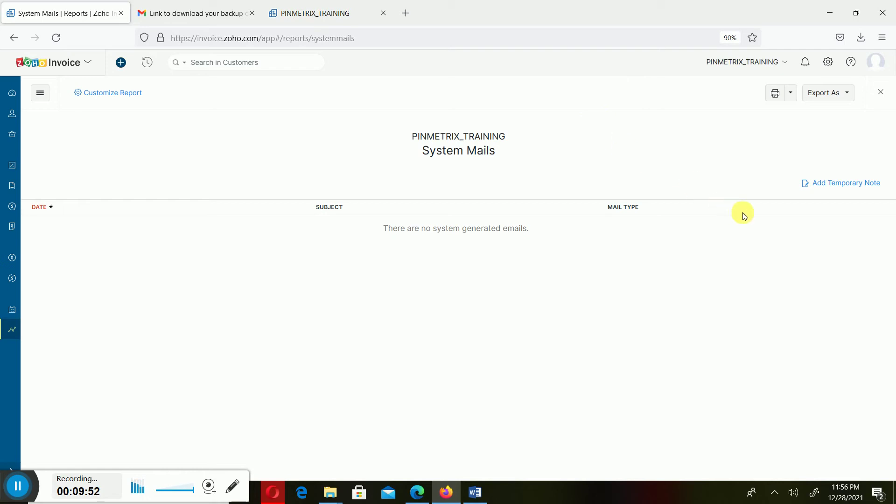
click(880, 92)
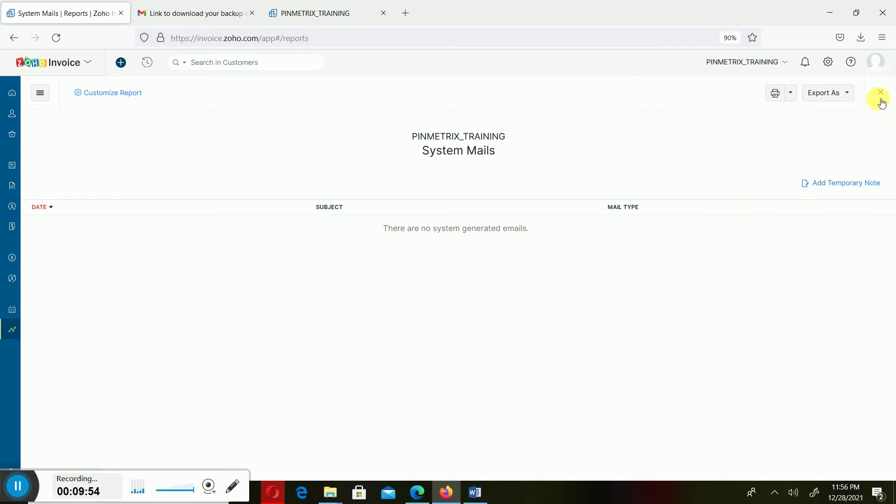
Step: Open the Activity Logs report, review the logged entries through to the oldest one, and close the report
scroll(233, 383, down, 3)
scroll(218, 397, down, 3)
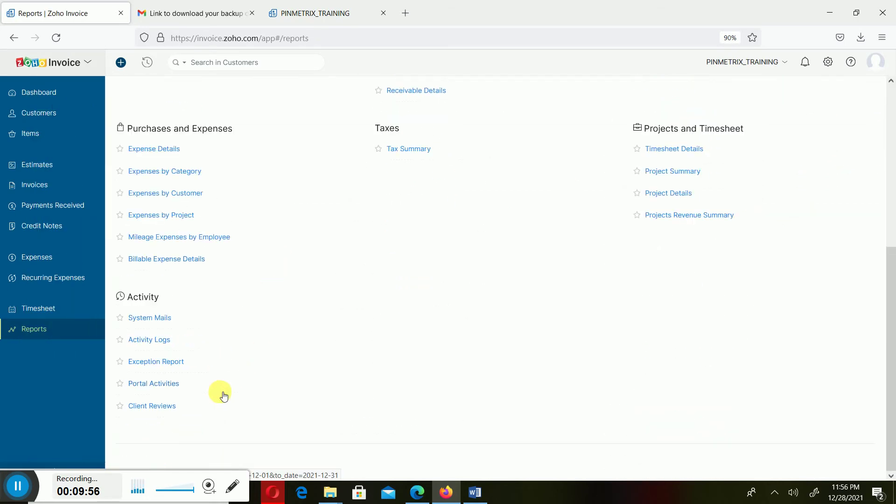
click(149, 340)
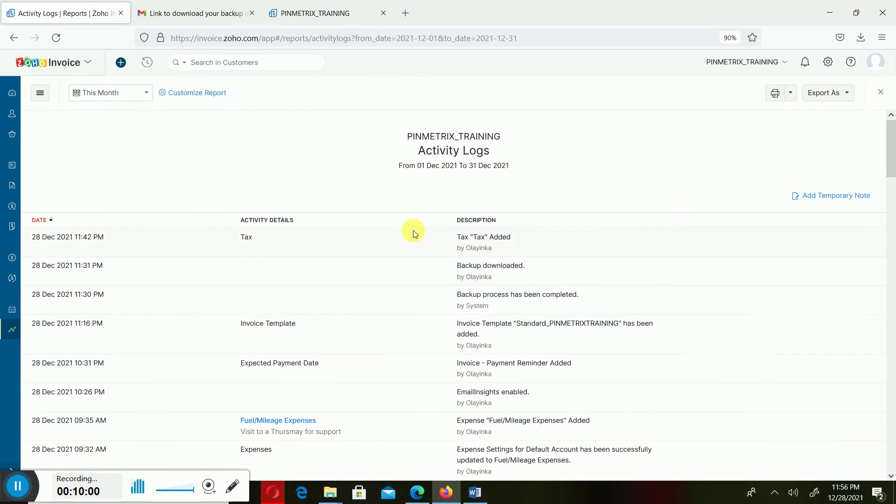
scroll(405, 247, down, 2)
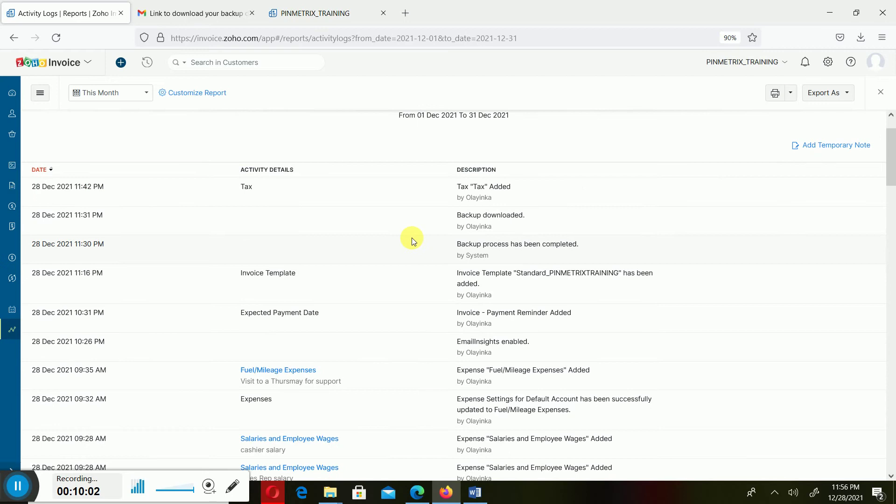
scroll(410, 243, down, 10)
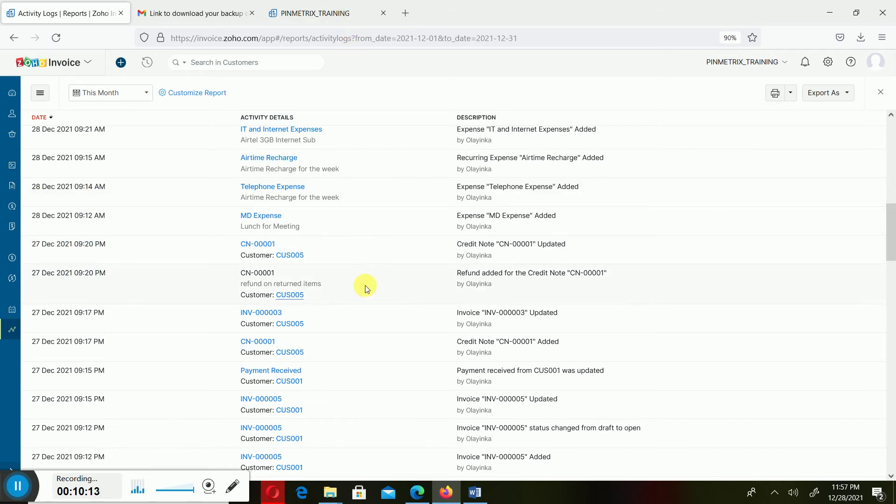
scroll(382, 294, down, 5)
scroll(382, 294, down, 20)
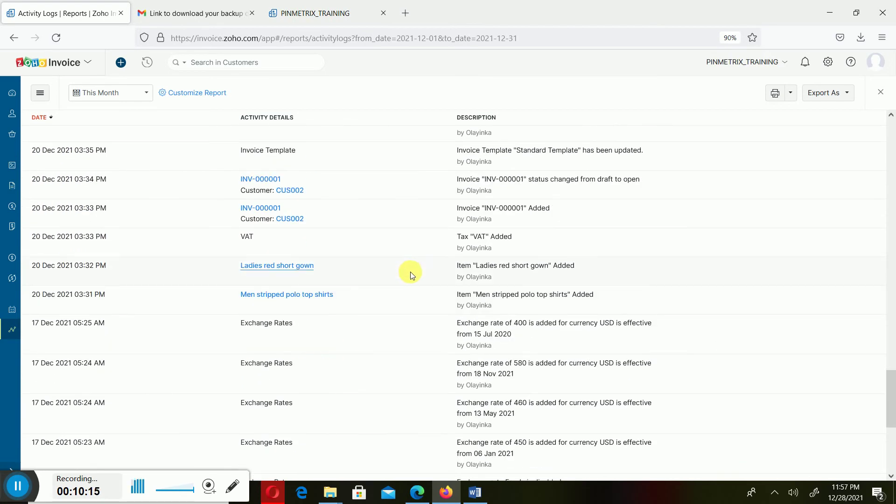
scroll(586, 232, down, 2)
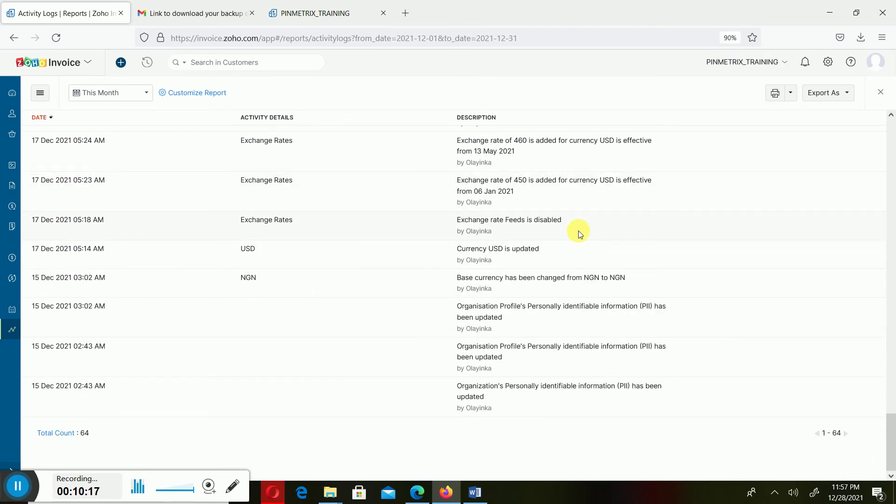
scroll(585, 228, up, 5)
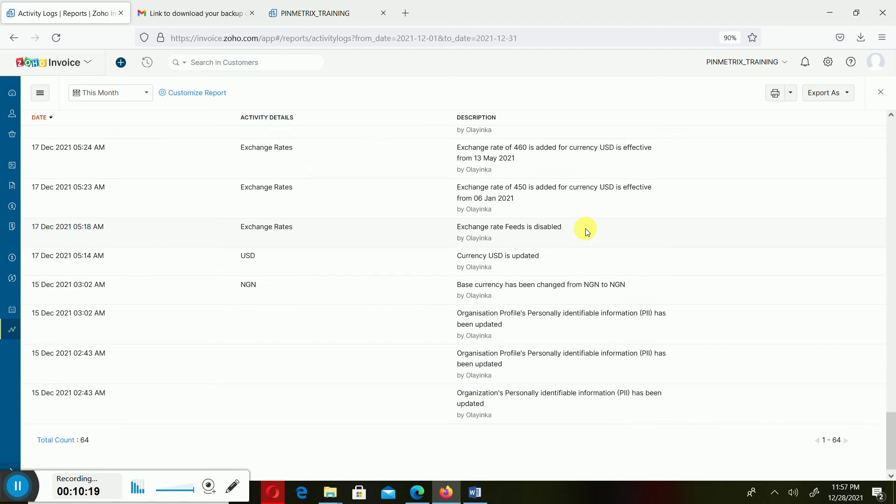
click(880, 92)
Step: View the Portal Activities report for this month and close it
scroll(207, 454, down, 6)
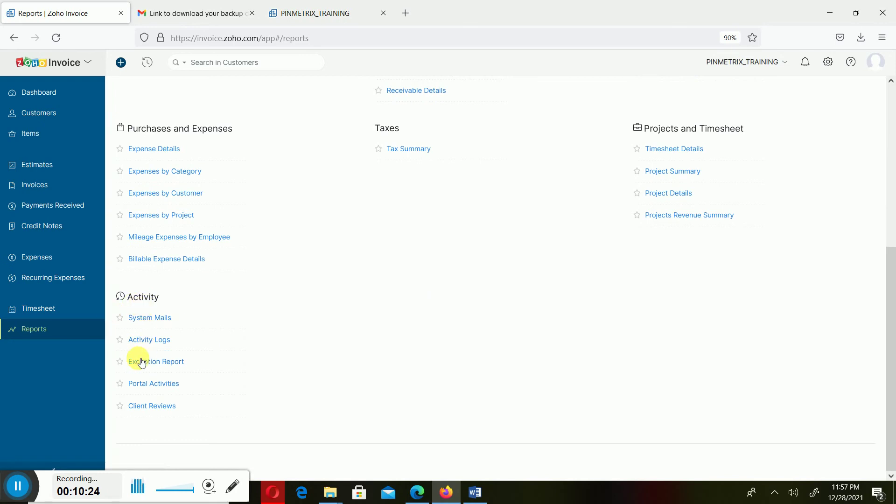
click(168, 385)
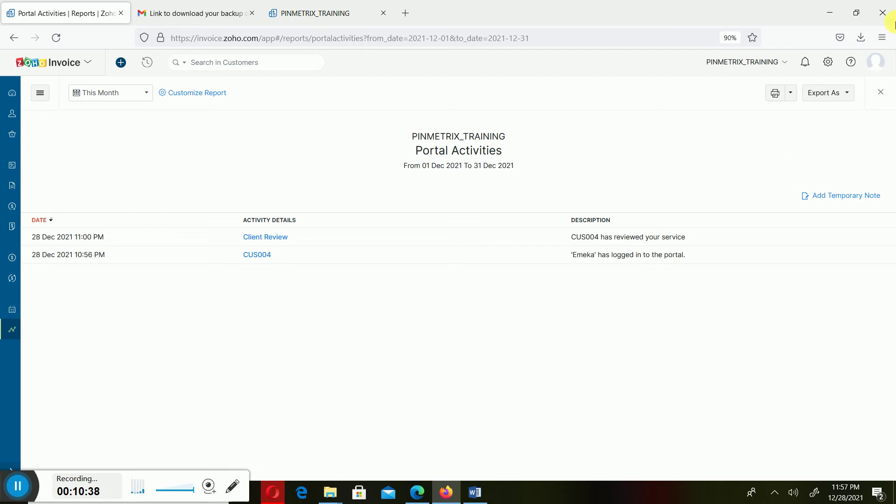
click(881, 95)
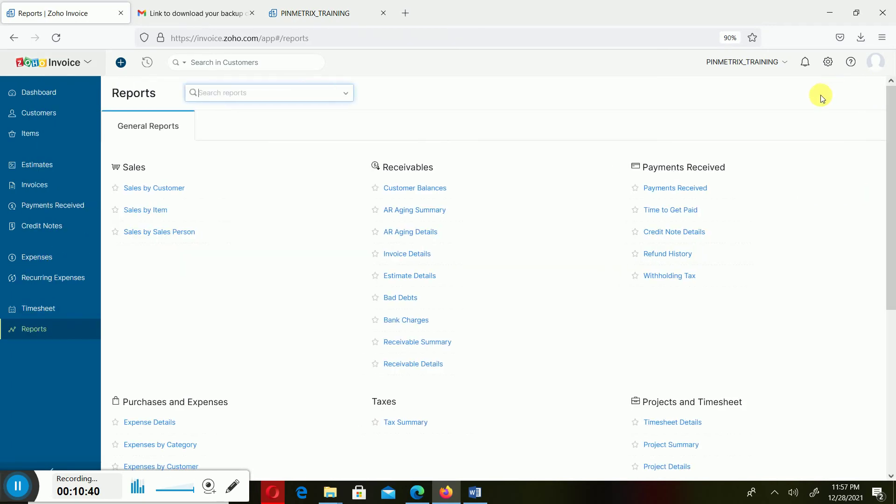
Step: View the Client Reviews report, then return to the reports list and look over its categories
scroll(350, 158, down, 5)
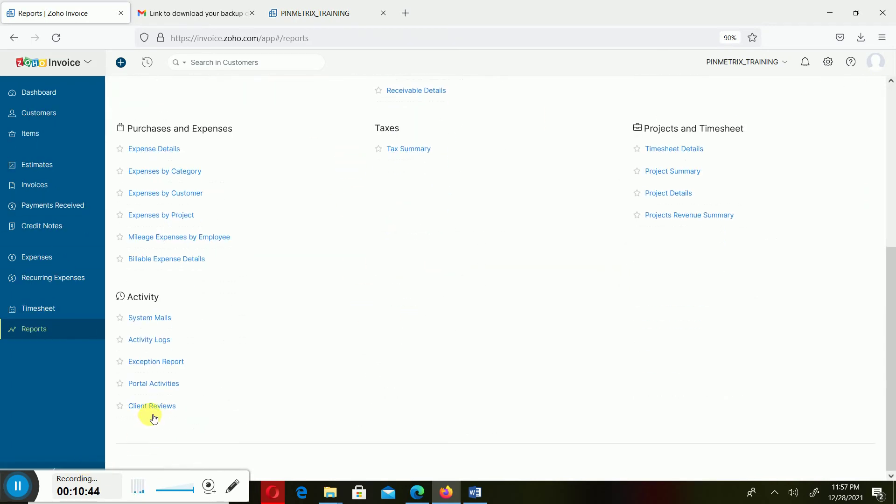
click(154, 407)
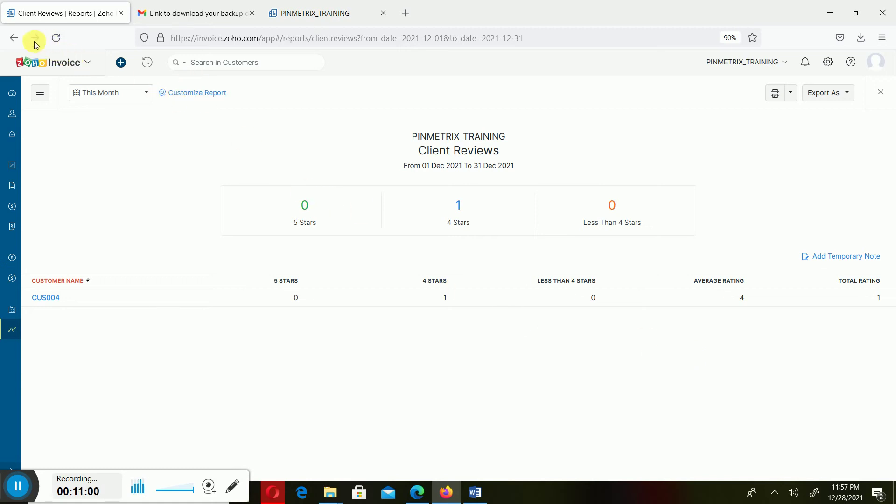
click(14, 37)
scroll(612, 388, down, 3)
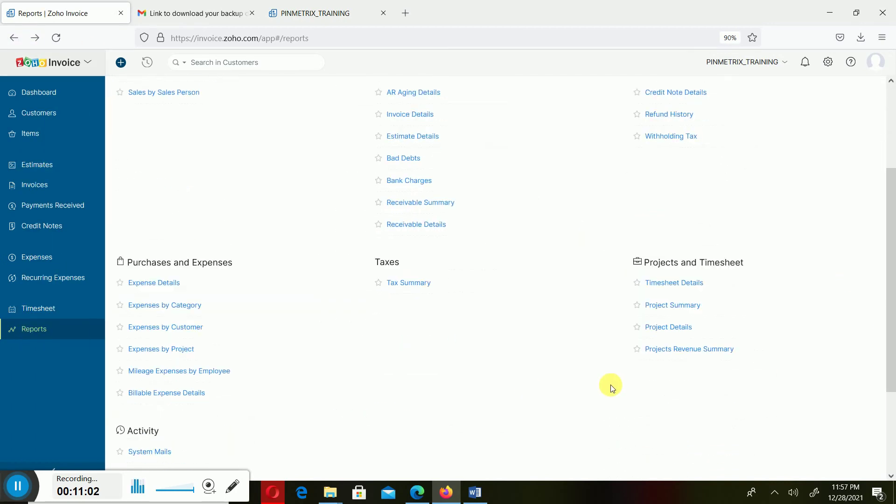
scroll(612, 389, down, 3)
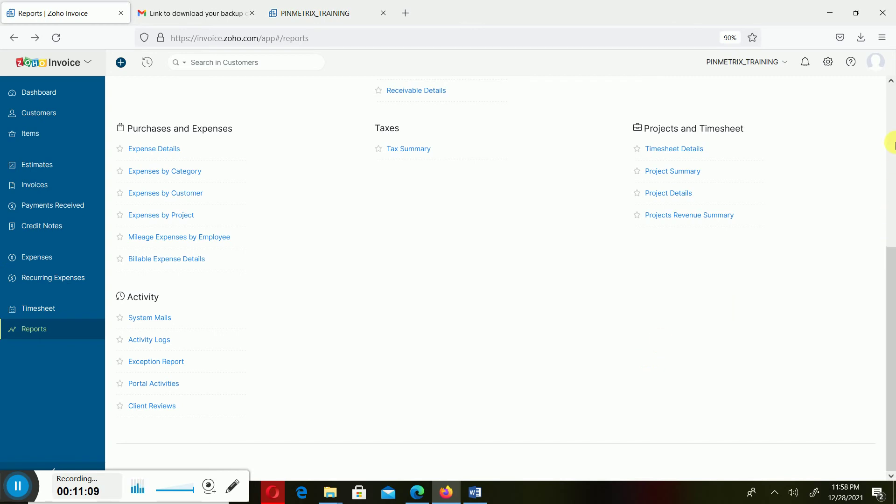
scroll(894, 145, up, 6)
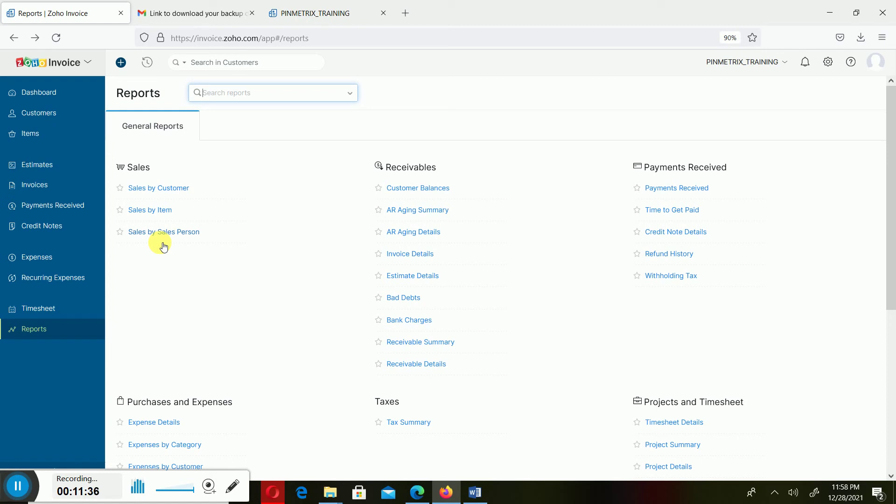
Step: Go to the Estimates section, look through the blank New Estimate form, and cancel it
click(50, 169)
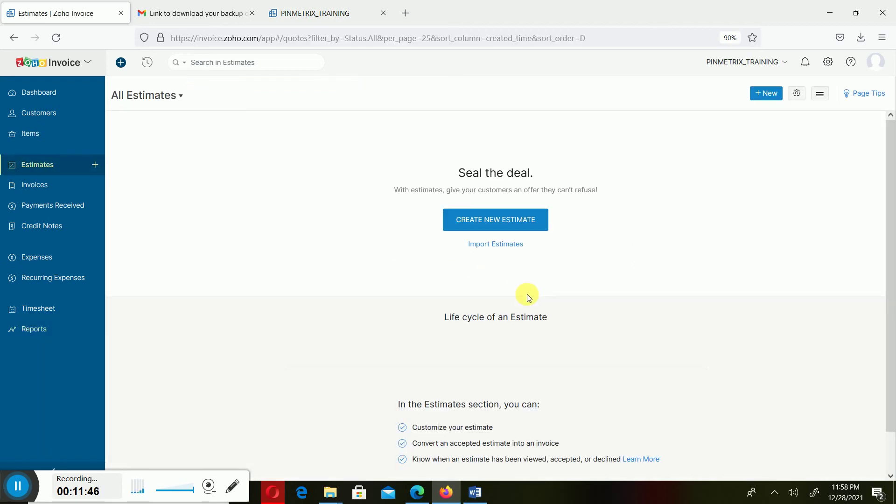
click(765, 93)
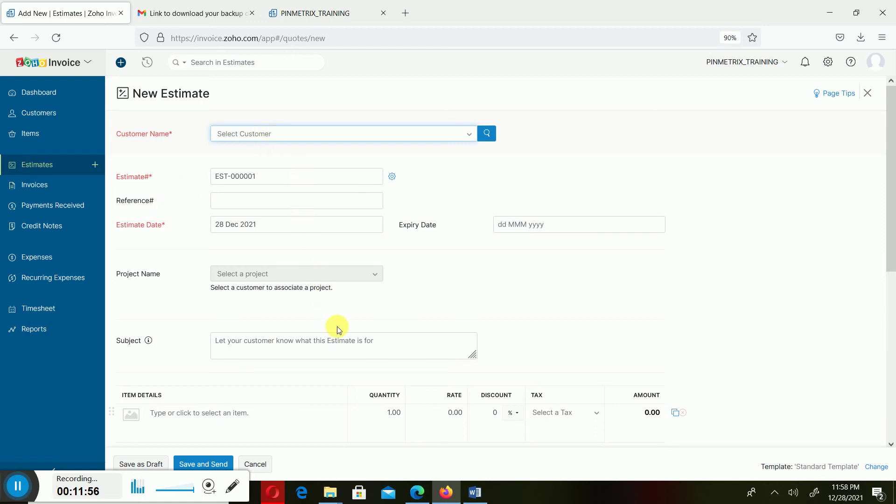
scroll(339, 329, down, 6)
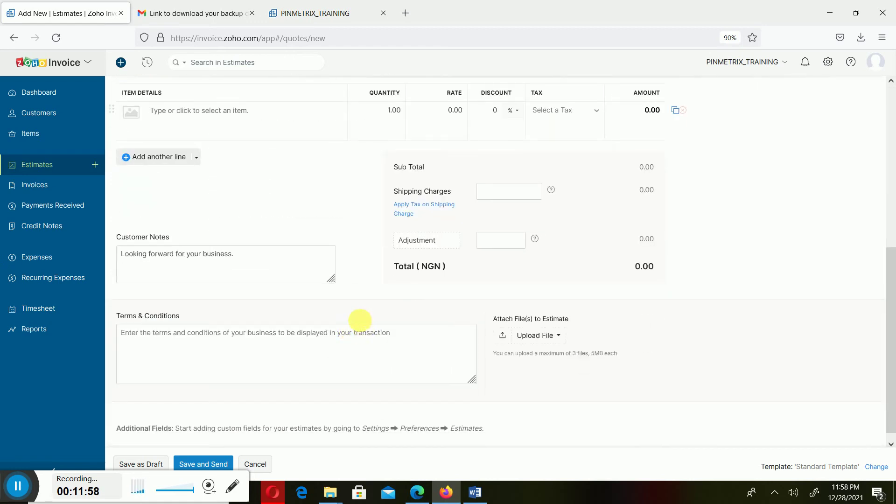
scroll(360, 355, down, 1)
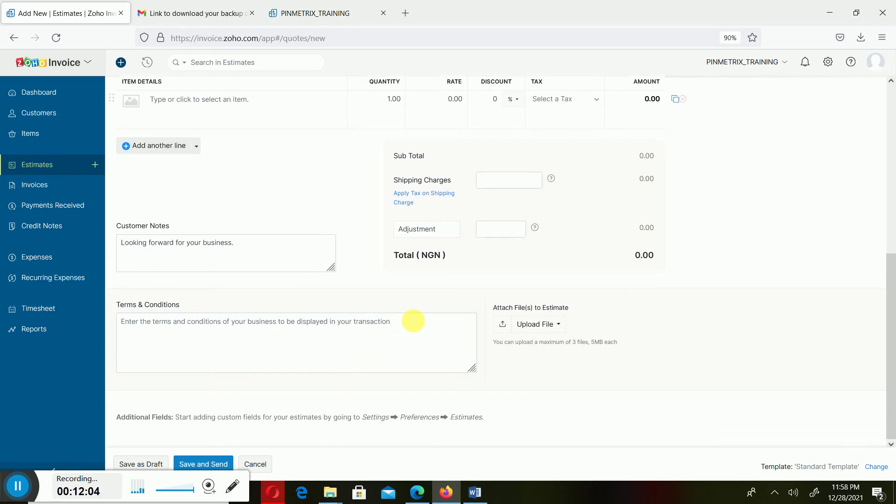
click(255, 465)
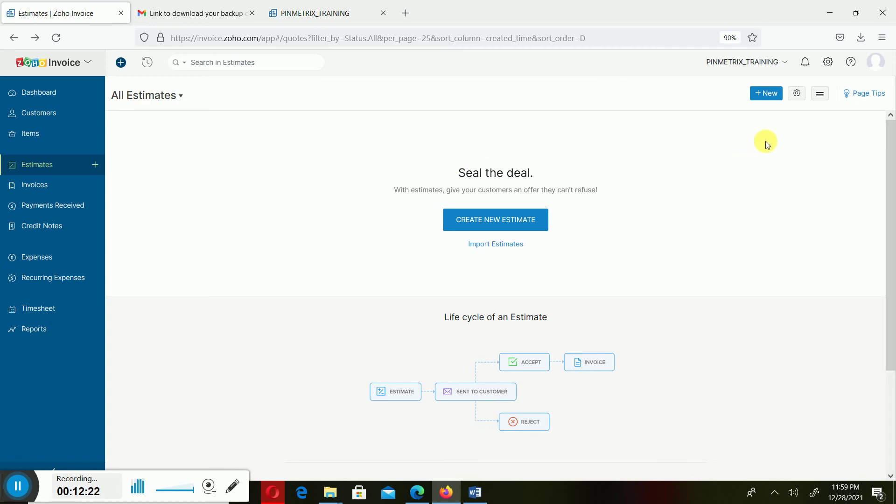
Step: Start a new estimate and select the first listed customer for it
click(766, 93)
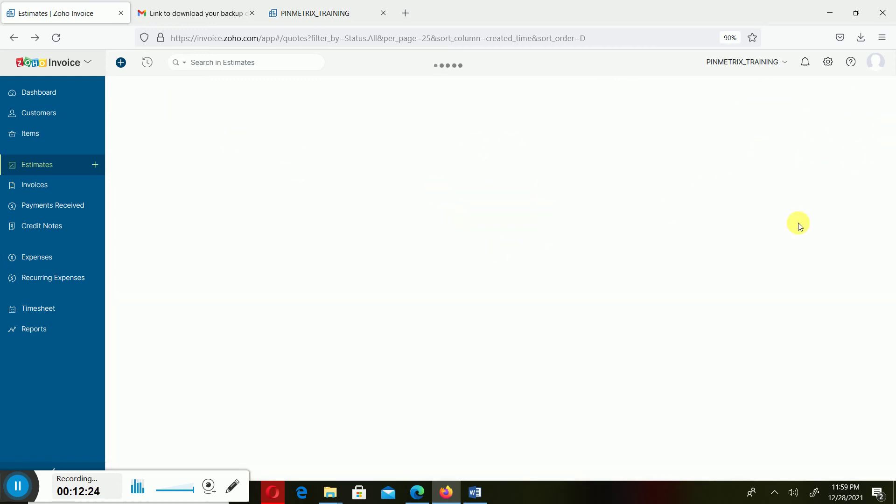
click(427, 135)
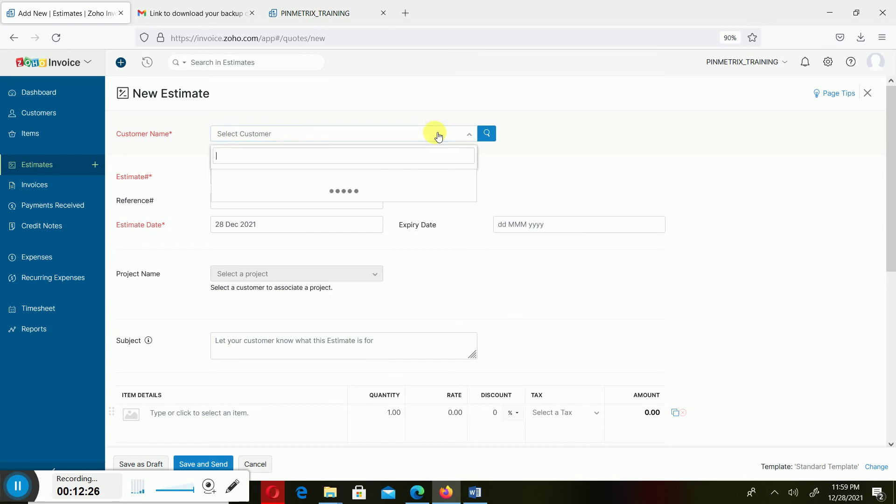
click(292, 176)
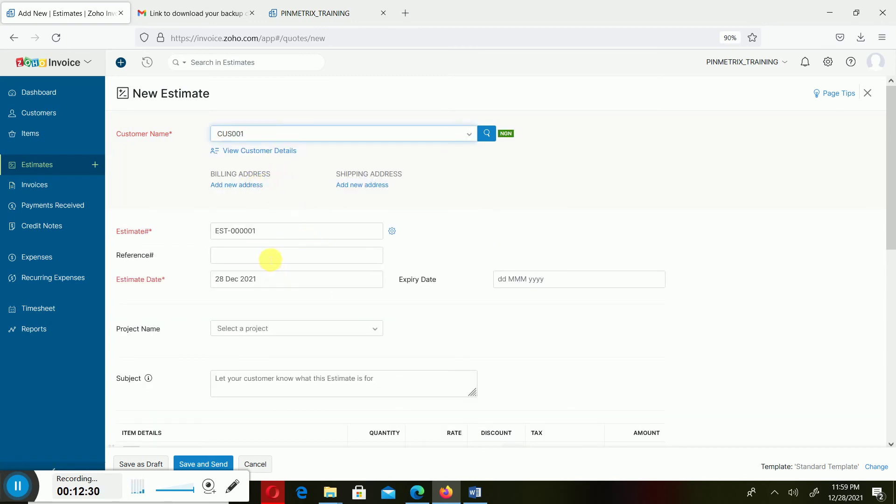
Step: Set the estimate date to 01 Dec 2021 and leave the expiry date empty
click(305, 280)
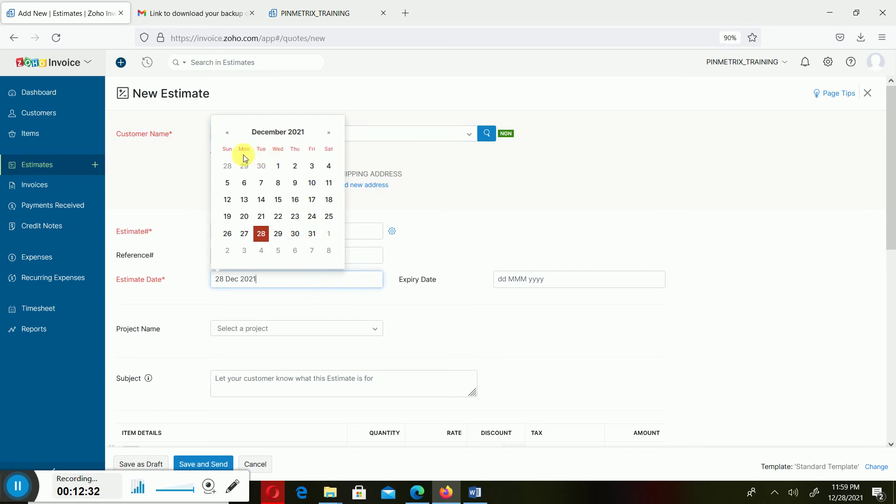
click(279, 165)
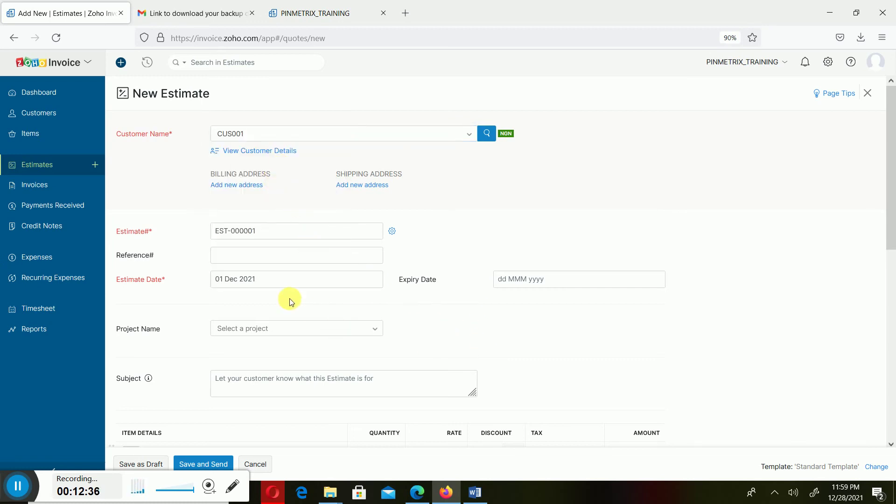
click(292, 282)
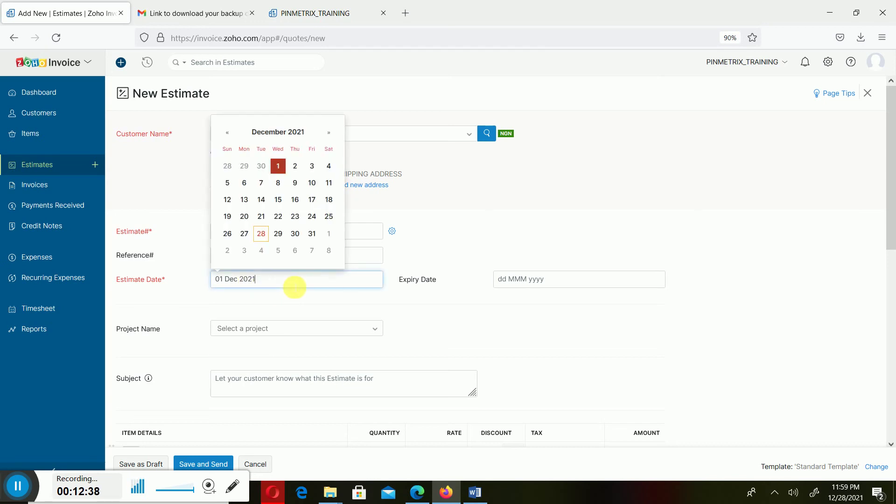
click(444, 237)
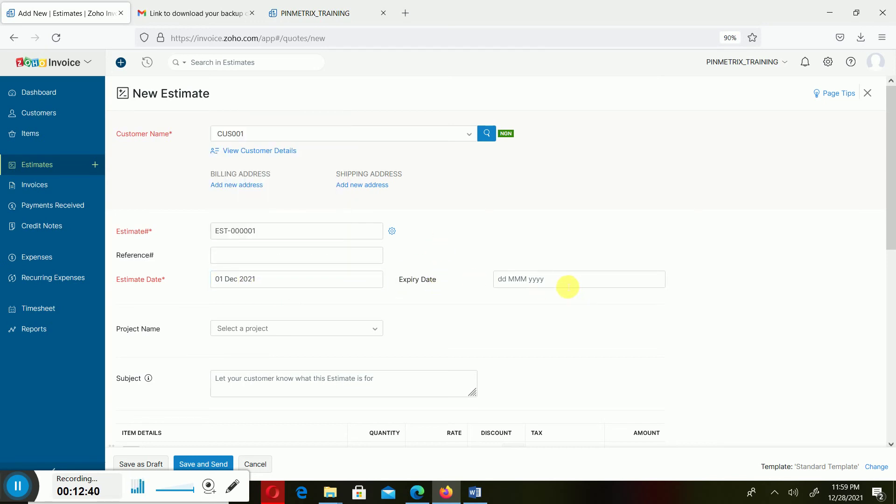
click(567, 282)
click(769, 263)
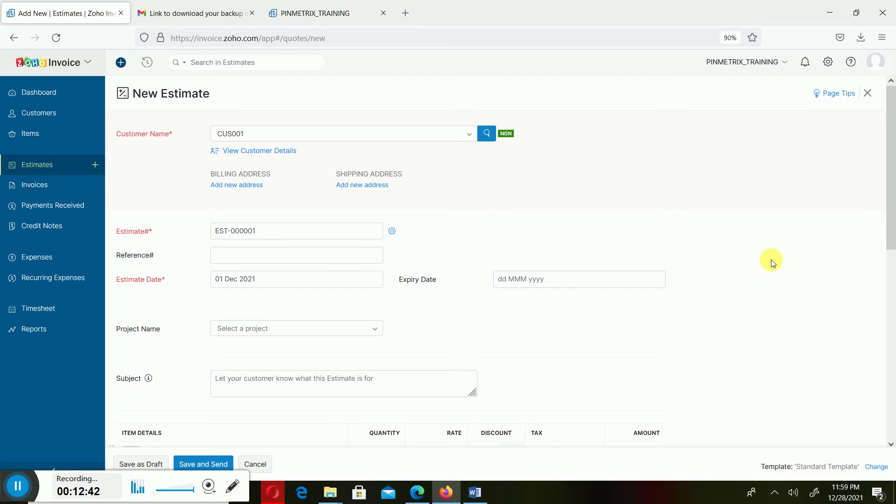
Step: Add the item Boys blue short knicker to the first line of the estimate's item table
scroll(745, 282, down, 2)
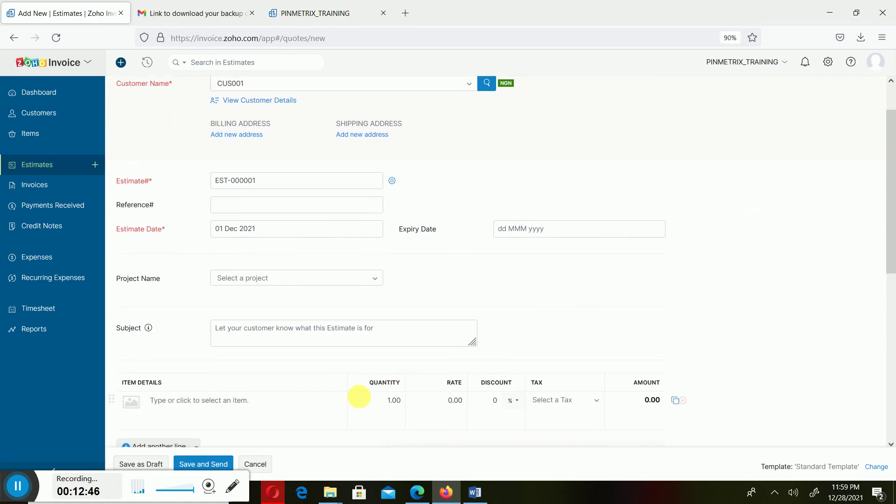
scroll(269, 281, down, 5)
click(238, 199)
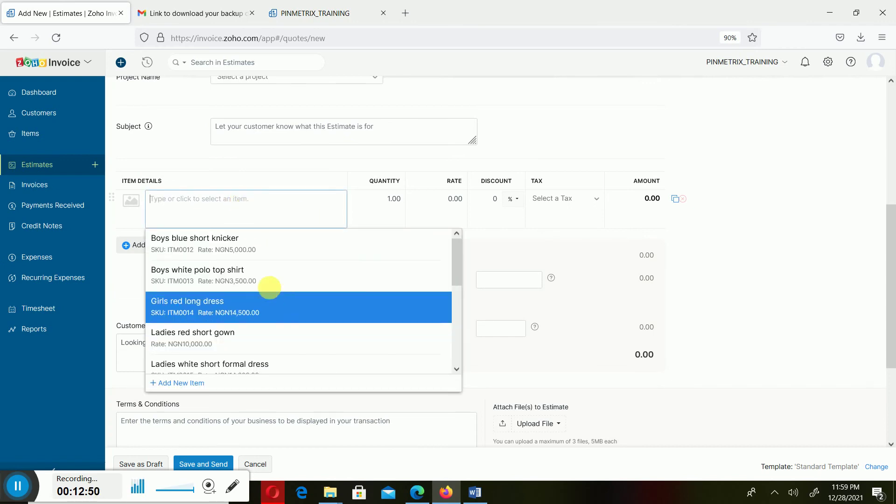
click(265, 248)
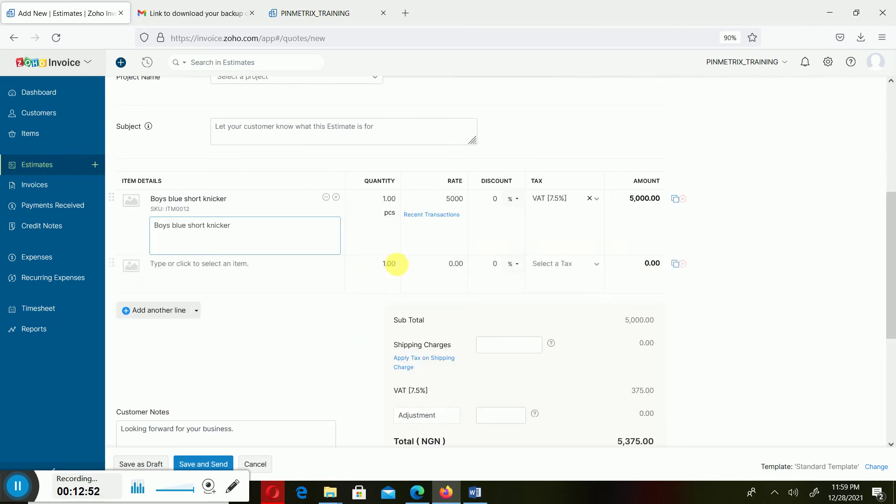
Step: Set the quantity of Boys blue short knicker to 5 and save the estimate for sending
click(385, 204)
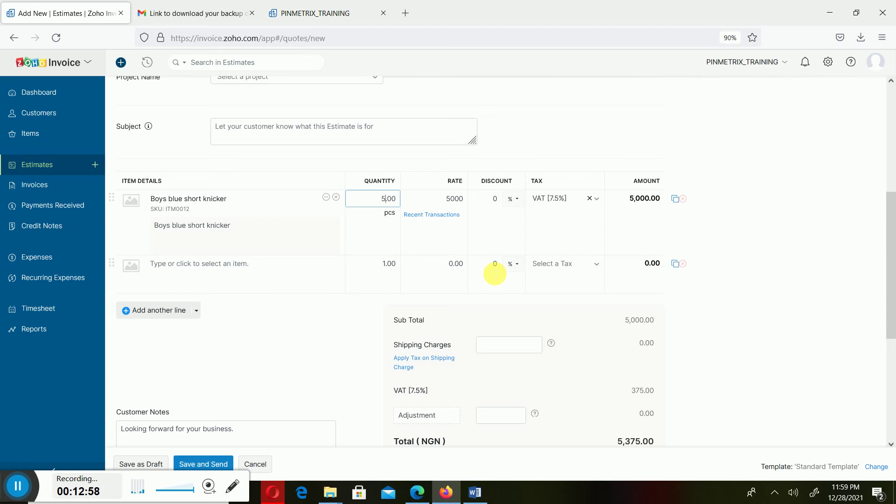
key(Tab)
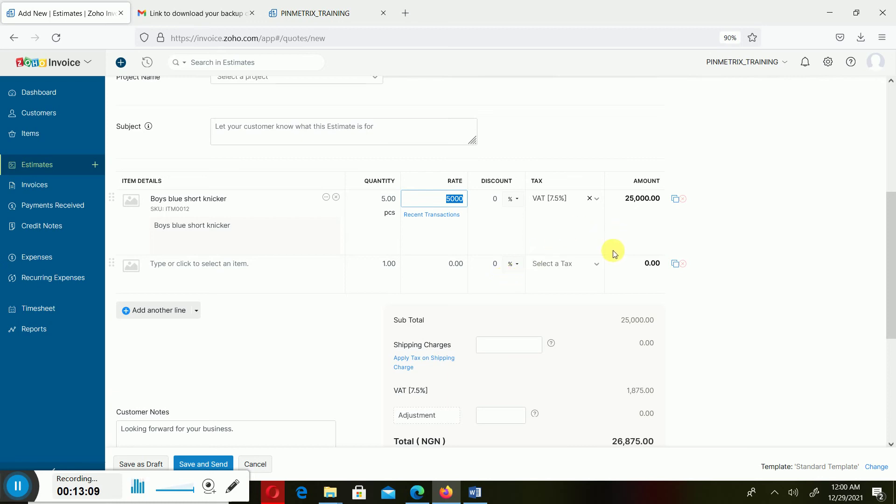
scroll(613, 251, down, 5)
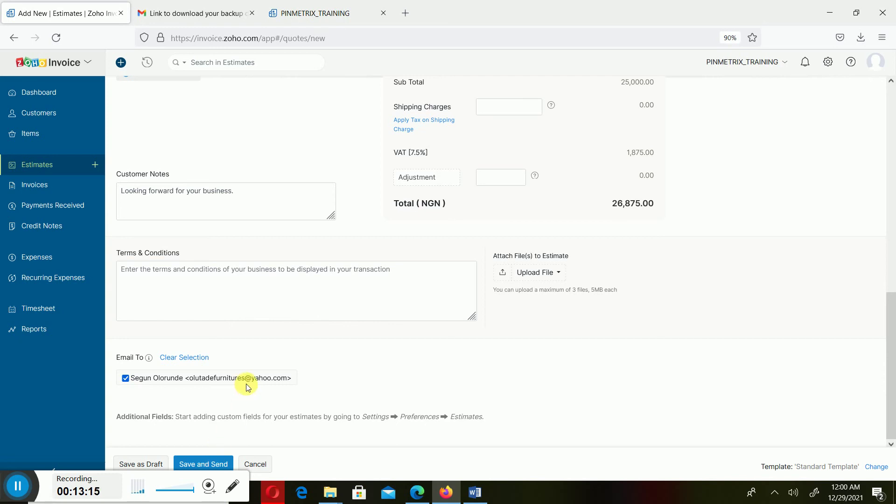
click(213, 464)
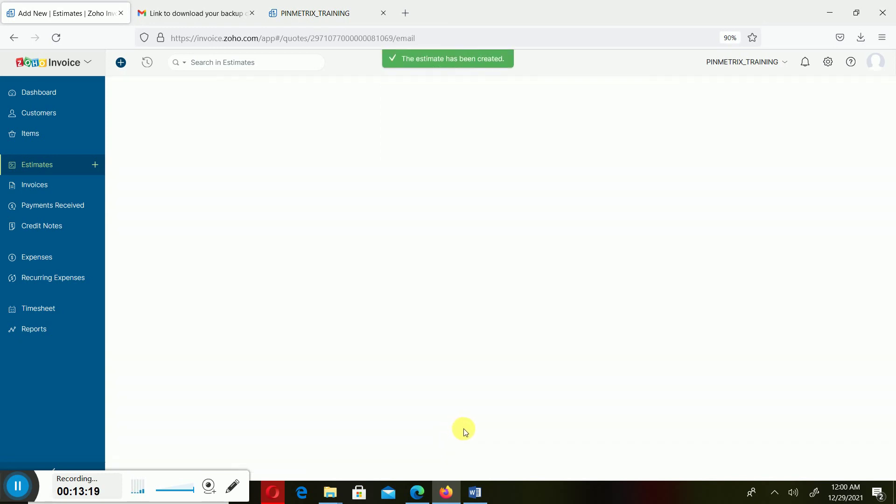
Step: Email the new estimate to the customer with the estimate PDF attached
scroll(555, 365, down, 5)
scroll(555, 364, down, 3)
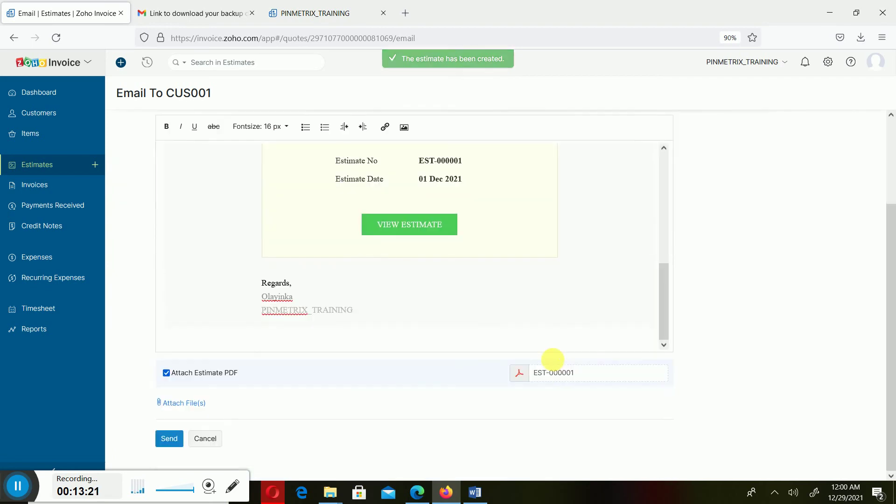
click(169, 439)
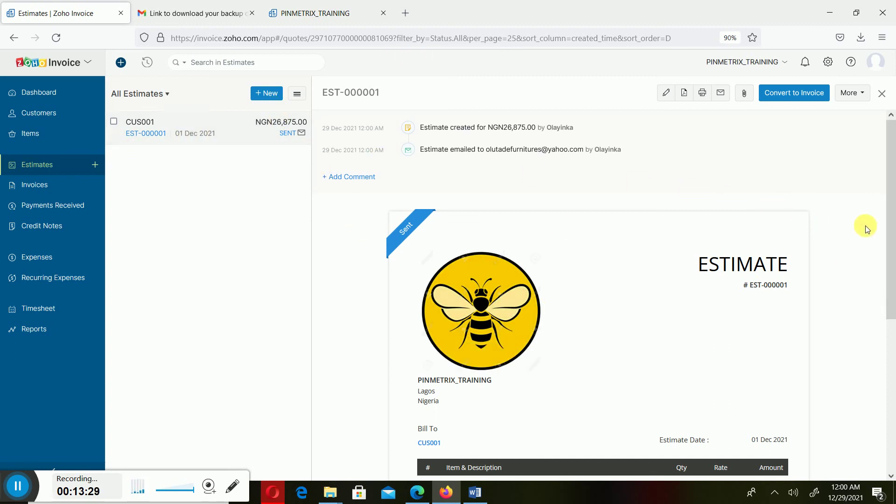
Step: Convert the estimate to an invoice, saving Customer Notes, Terms & Conditions and Address as the fields to retain
click(806, 95)
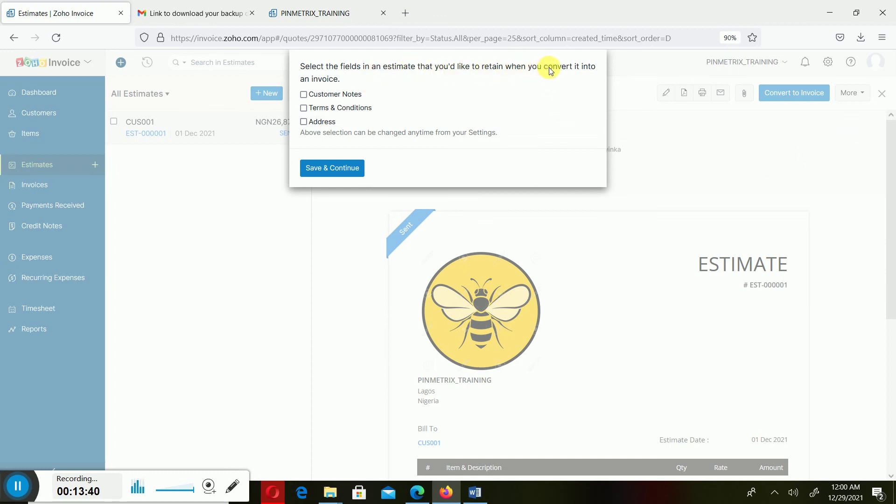
click(321, 95)
click(319, 108)
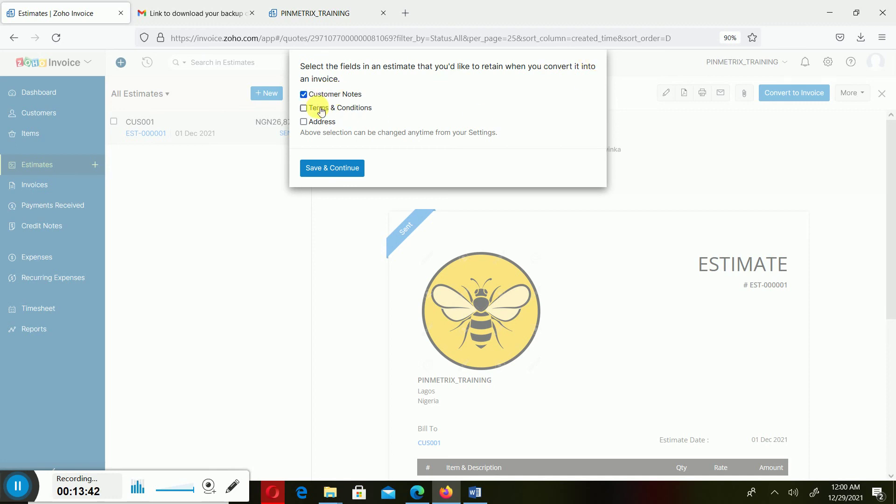
click(321, 122)
click(333, 167)
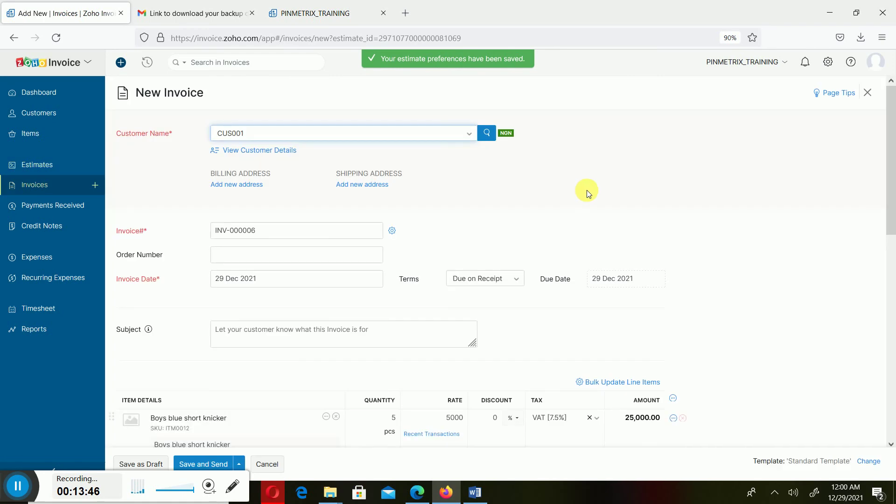
Step: Review the invoice form prefilled from the estimate, including its dates, line item and totals, and cancel it
scroll(326, 261, down, 3)
scroll(343, 290, down, 5)
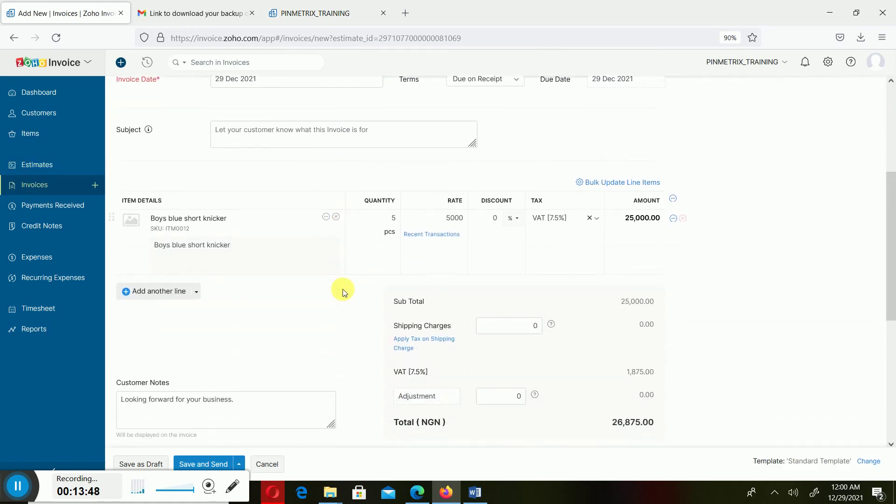
scroll(336, 289, up, 8)
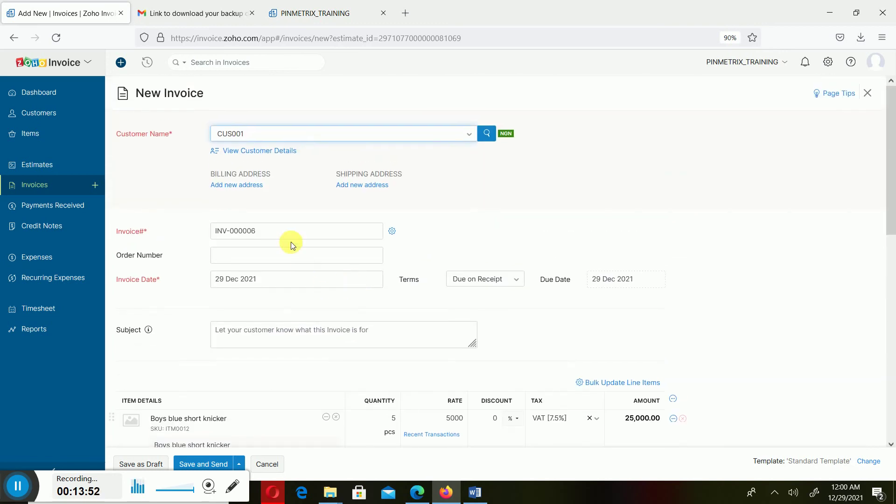
scroll(469, 322, down, 2)
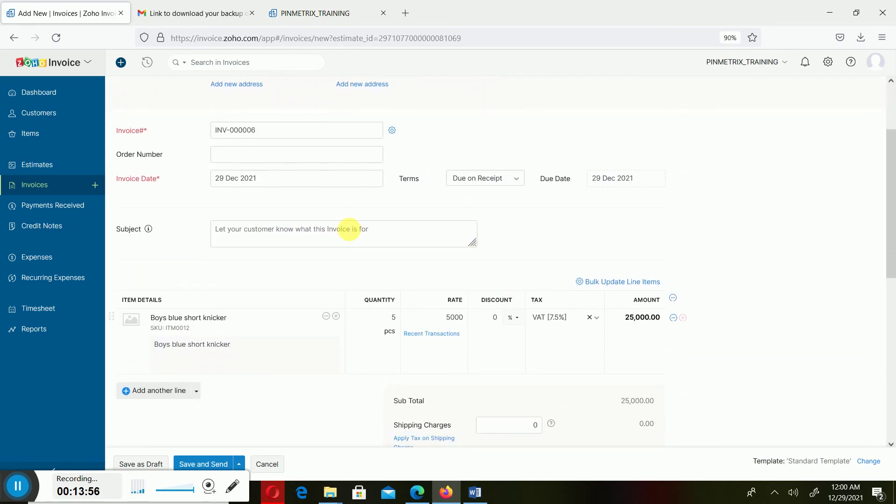
click(266, 465)
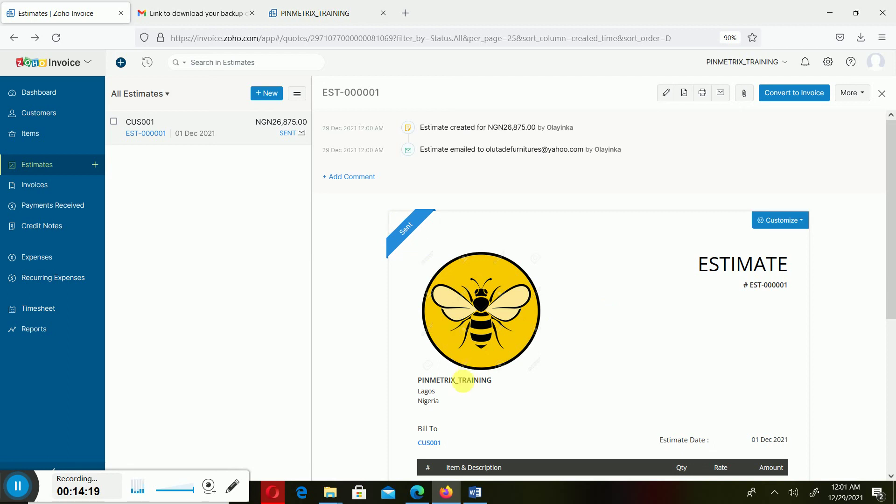
Step: Switch to the Word course outline, collapse the Reports section, and look through the Data Capturing topics before collapsing them again
click(476, 492)
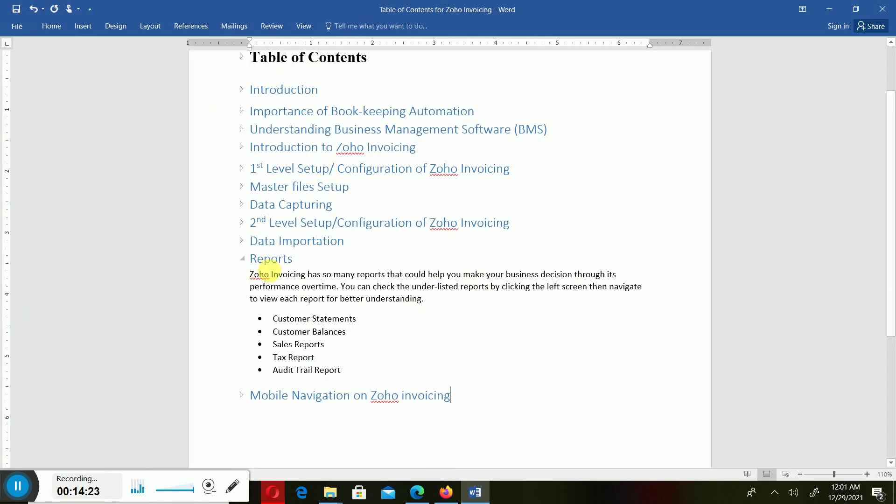
click(243, 259)
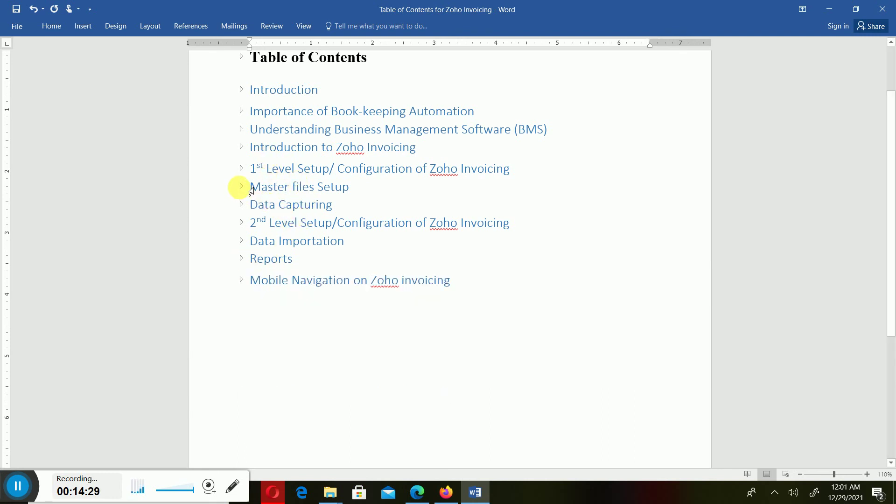
click(241, 204)
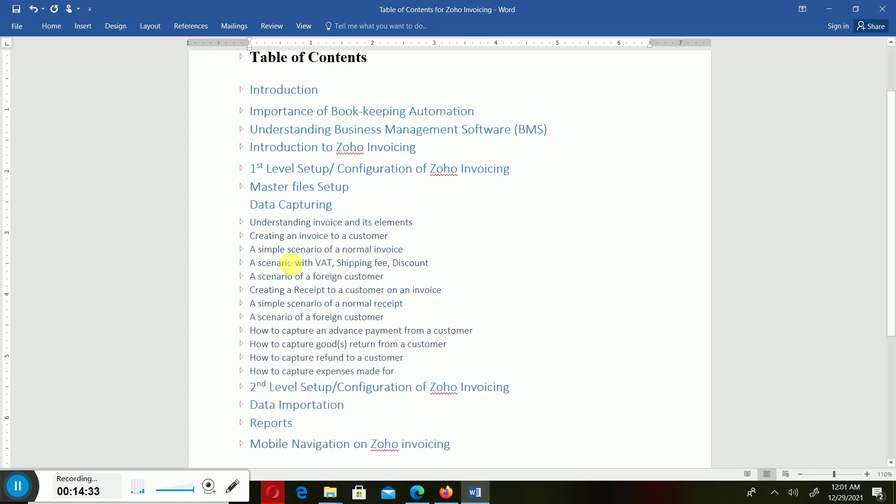
click(242, 204)
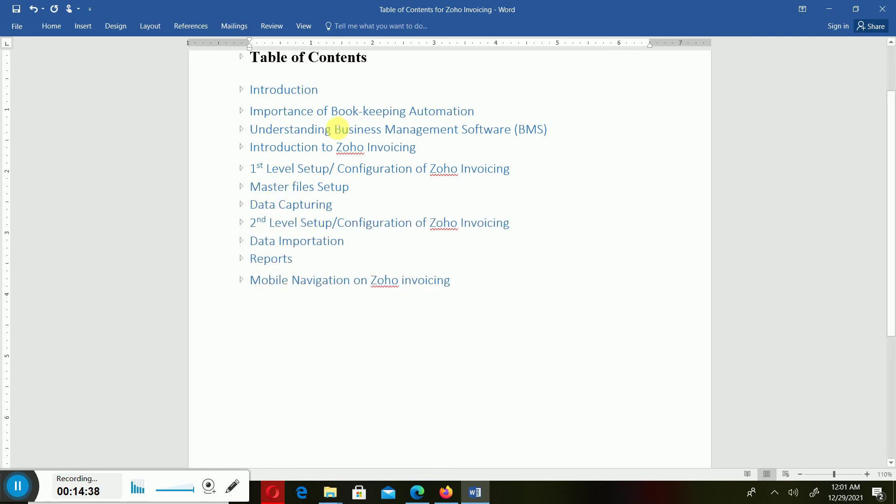
click(471, 495)
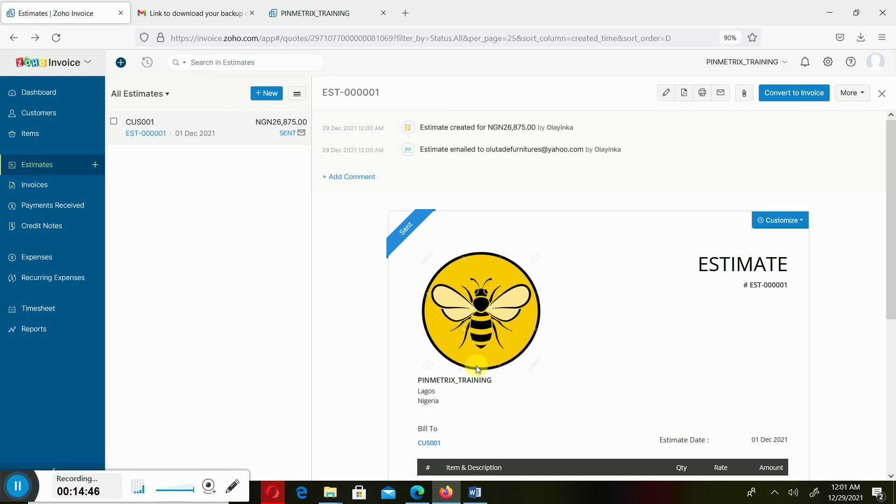
click(475, 493)
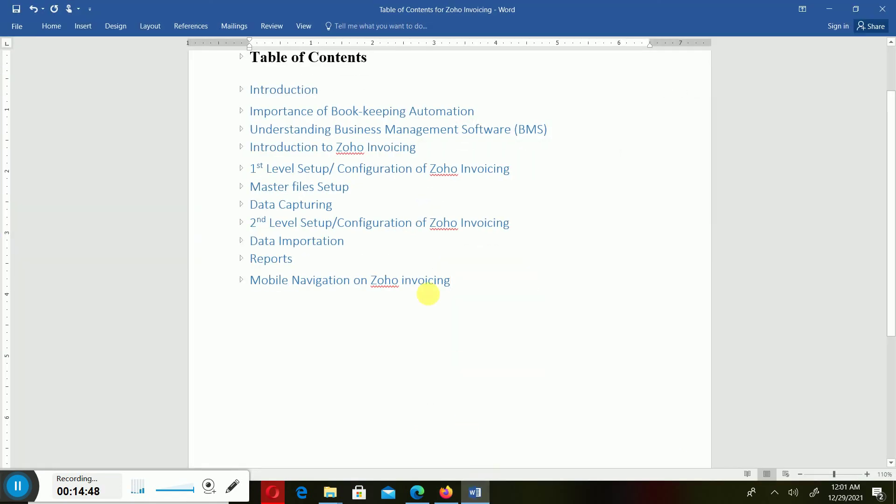